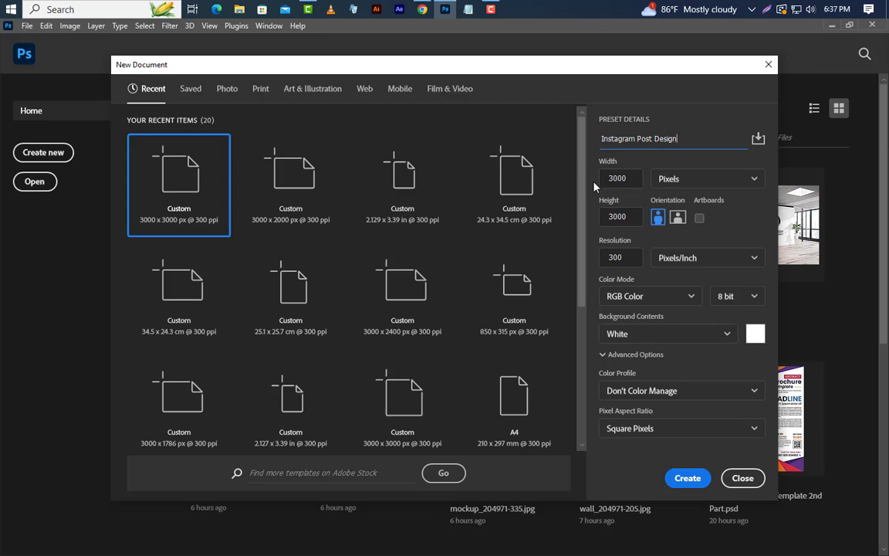
- Create a 3000 x 3000 px RGB document named Instagram Post Design at 300 pixels/inch with a white background
{"action": "left_click", "coordinate": [632, 178]}
{"action": "left_click", "coordinate": [633, 216]}
{"action": "left_click", "coordinate": [635, 257]}
{"action": "left_click", "coordinate": [687, 477]}
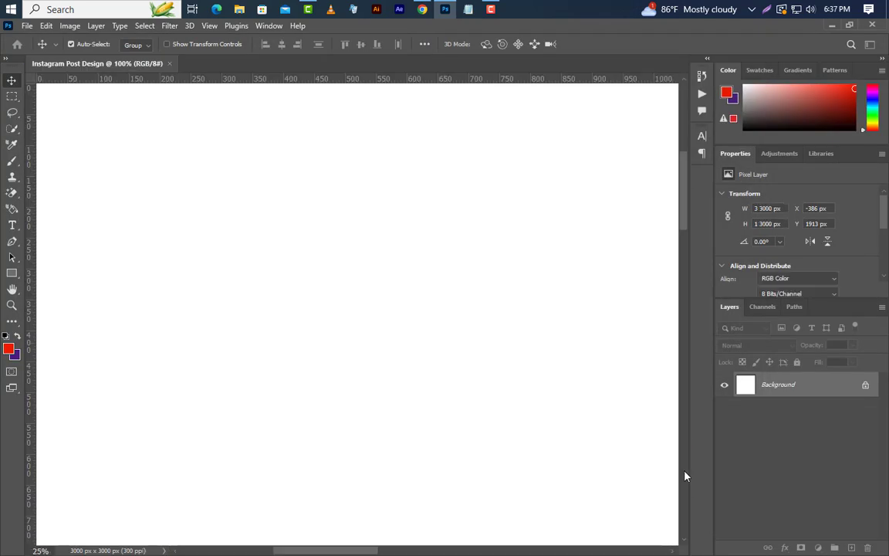
- Add a cyan guide layout with 125 px margins on all four sides of the canvas
{"action": "left_click", "coordinate": [209, 25]}
{"action": "mouse_move", "coordinate": [282, 350]}
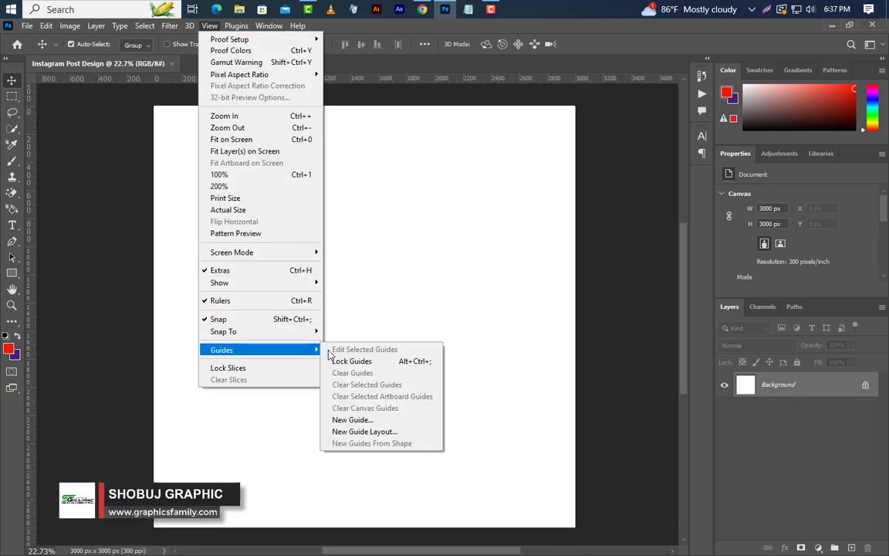
{"action": "left_click", "coordinate": [363, 432]}
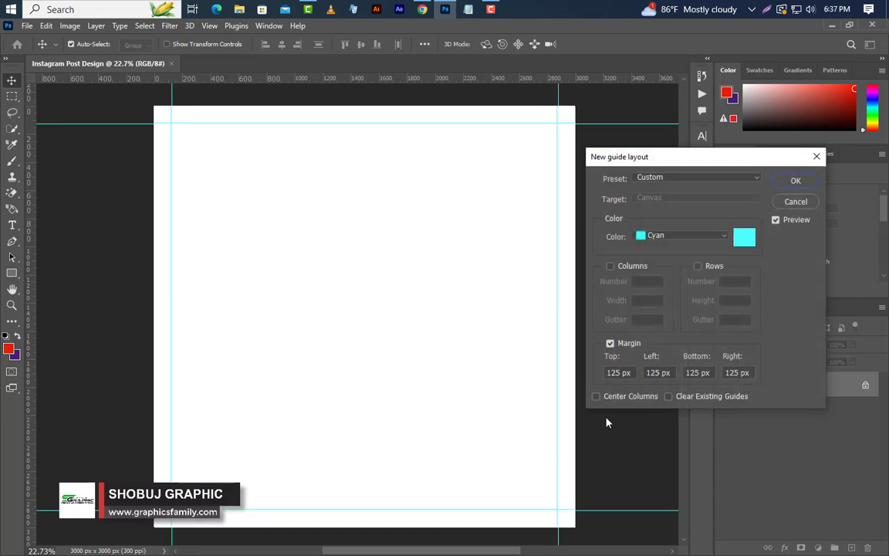
{"action": "left_click", "coordinate": [618, 374]}
{"action": "left_click", "coordinate": [800, 181]}
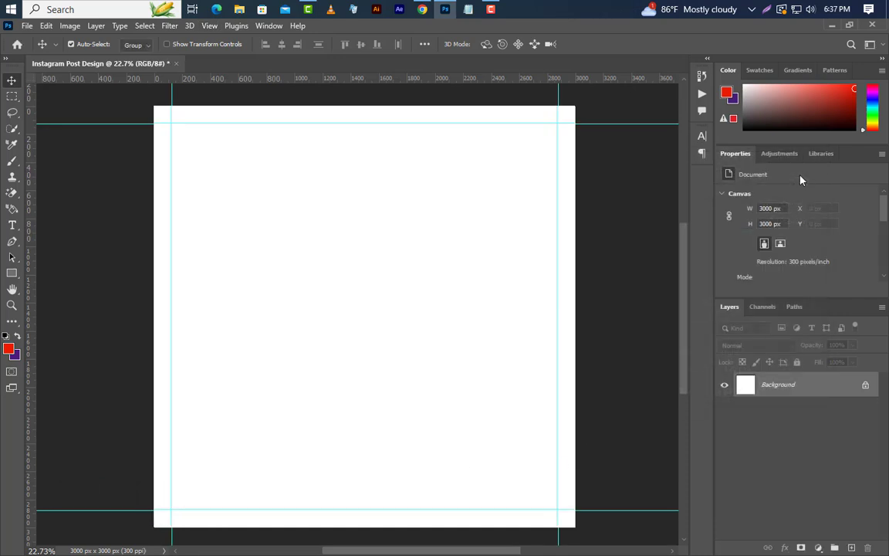
- Place Supplements.jpg from the Downloads folder into the document, aligned to the canvas's bottom edge at full canvas width
{"action": "left_click", "coordinate": [831, 25]}
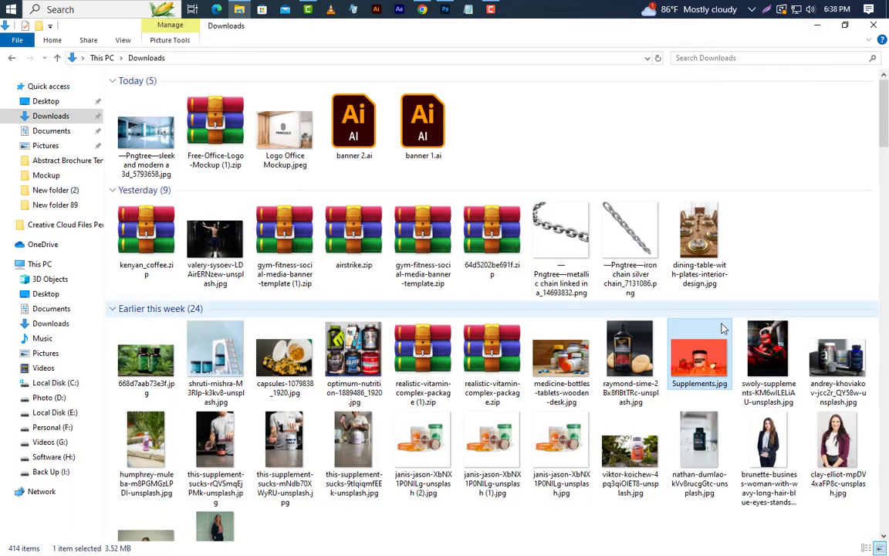
{"action": "left_click_drag", "start_coordinate": [444, 14], "coordinate": [343, 445]}
{"action": "left_click_drag", "start_coordinate": [380, 303], "coordinate": [371, 404]}
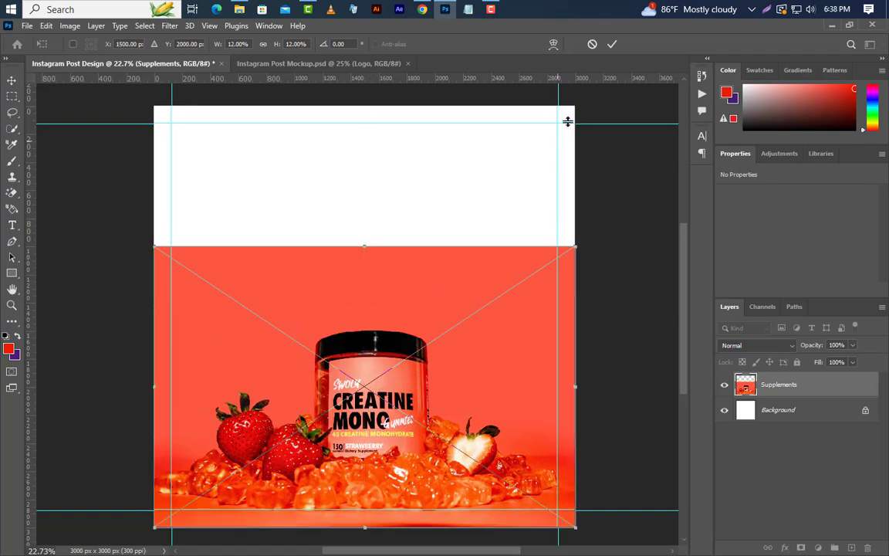
{"action": "left_click", "coordinate": [613, 44]}
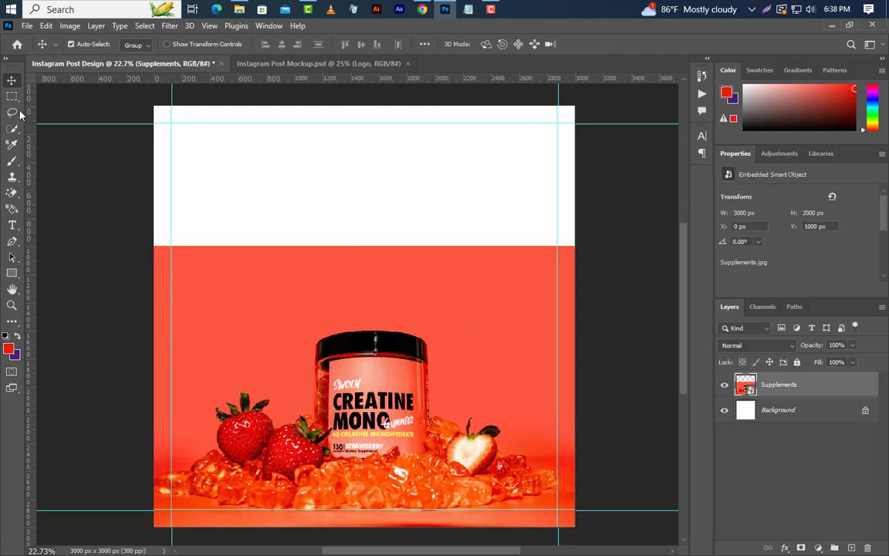
- Rasterize the Supplements layer and cut the image's upper part, down to the middle of the jar, onto a separate layer
{"action": "key", "text": "m"}
{"action": "left_click_drag", "start_coordinate": [133, 220], "coordinate": [579, 390]}
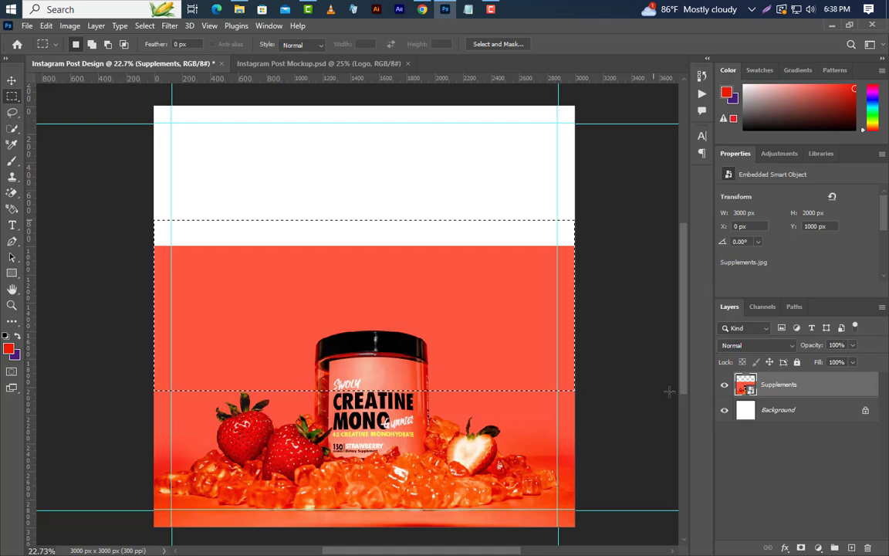
{"action": "right_click", "coordinate": [796, 385]}
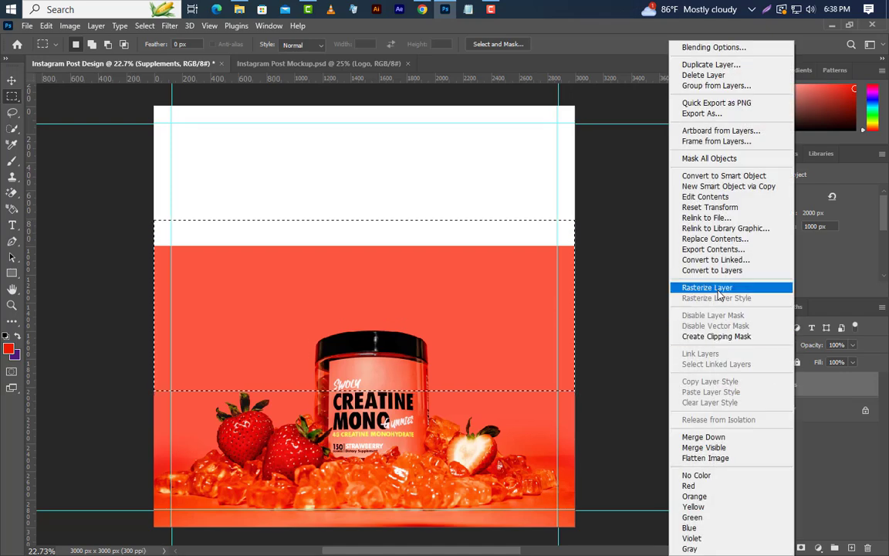
{"action": "left_click", "coordinate": [714, 288]}
{"action": "key", "text": "ctrl+x"}
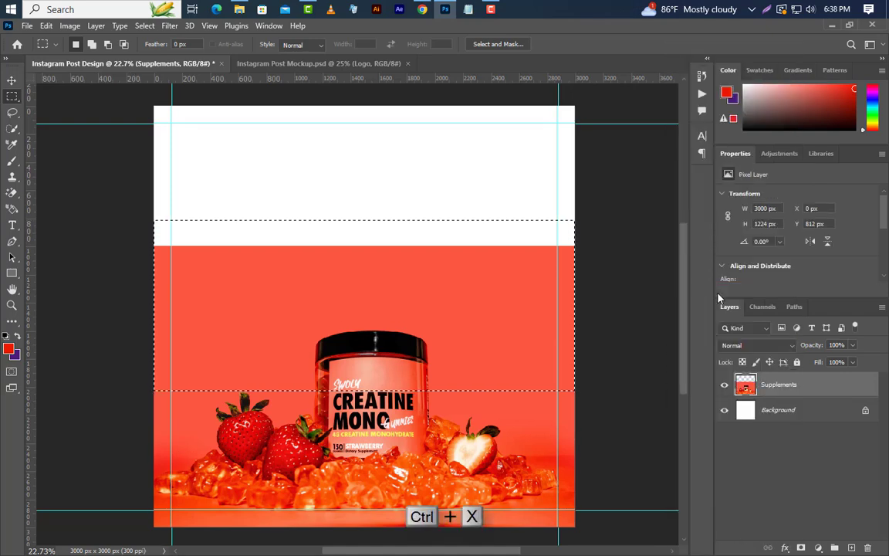
{"action": "key", "text": "ctrl+v"}
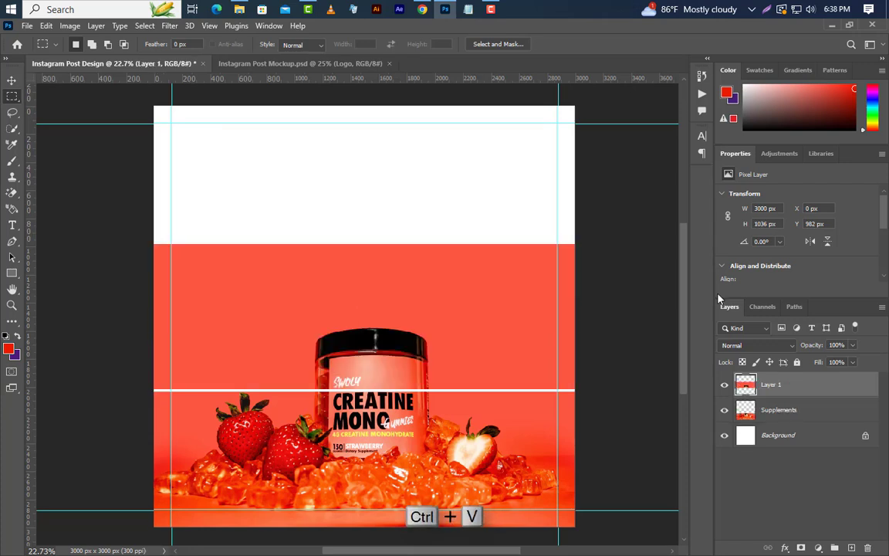
- Nudge the cut-out upper image part down to Y 1002 px so it meets the lower part without a gap
{"action": "left_click", "coordinate": [12, 79]}
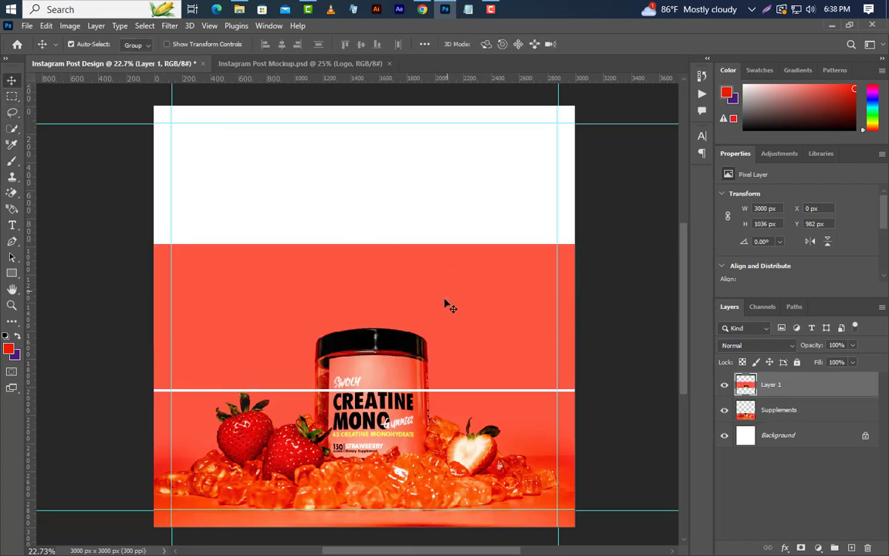
{"action": "left_click_drag", "start_coordinate": [447, 302], "coordinate": [452, 309]}
{"action": "key", "text": "Down"}
{"action": "key", "text": "Down"}
{"action": "key", "text": "Down"}
{"action": "key", "text": "Down"}
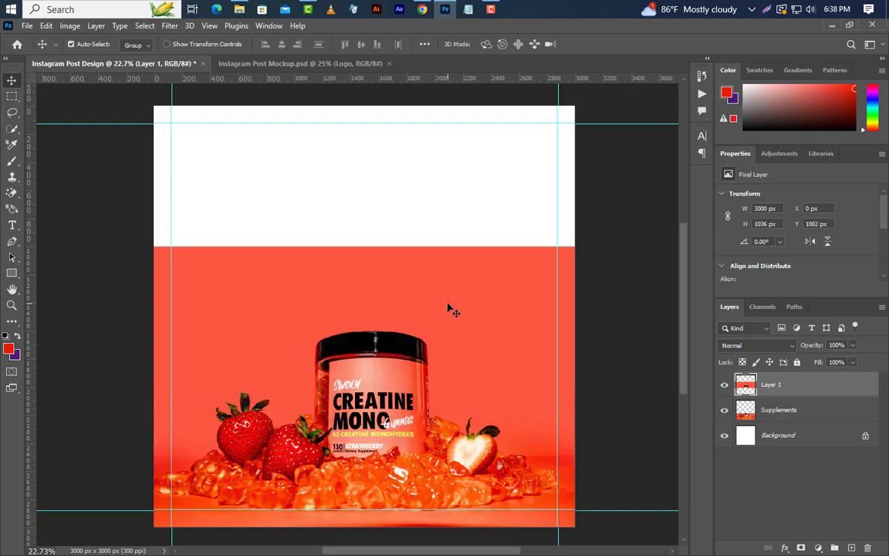
- Erase the red background around the jar on the upper image layer with the Magic Eraser at tolerance 32
{"action": "scroll", "coordinate": [374, 384], "scroll_direction": "up", "scroll_amount": 5}
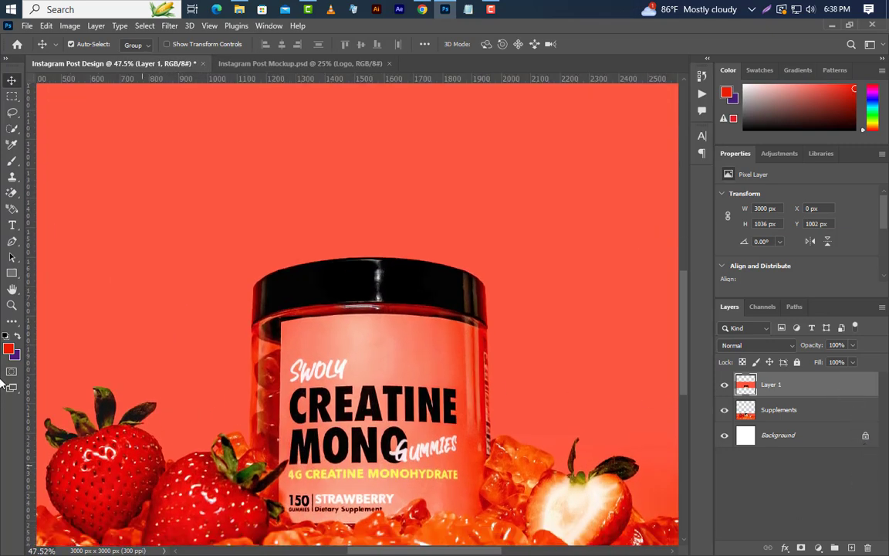
{"action": "left_click", "coordinate": [11, 192]}
{"action": "right_click", "coordinate": [12, 192]}
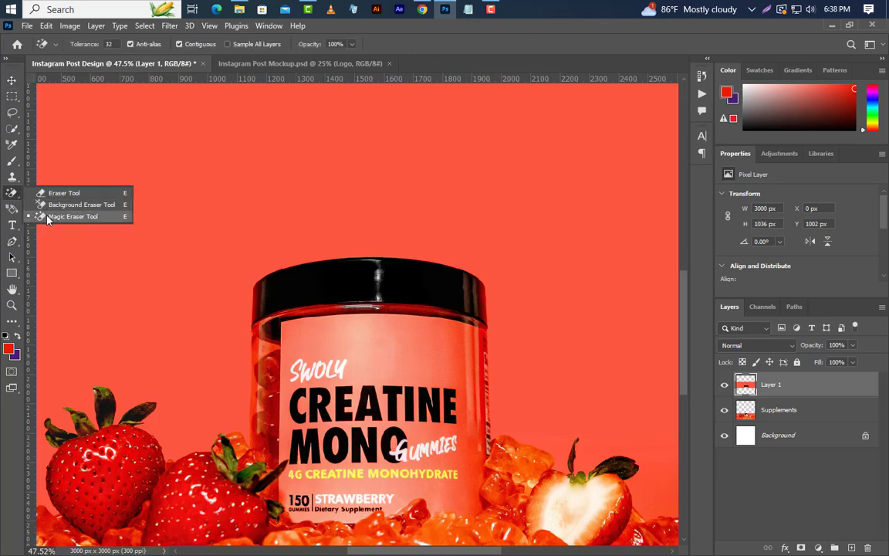
{"action": "left_click", "coordinate": [72, 216]}
{"action": "left_click", "coordinate": [388, 207]}
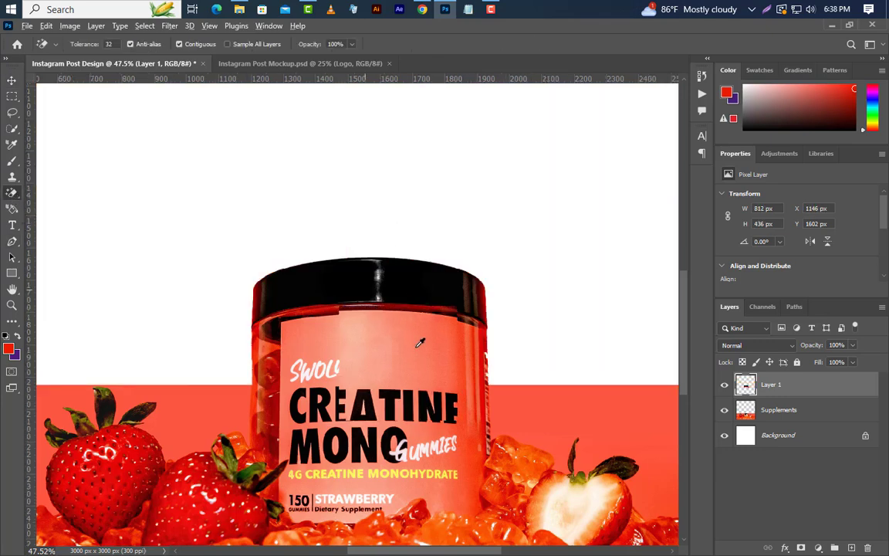
{"action": "scroll", "coordinate": [405, 338], "scroll_direction": "down", "scroll_amount": 5}
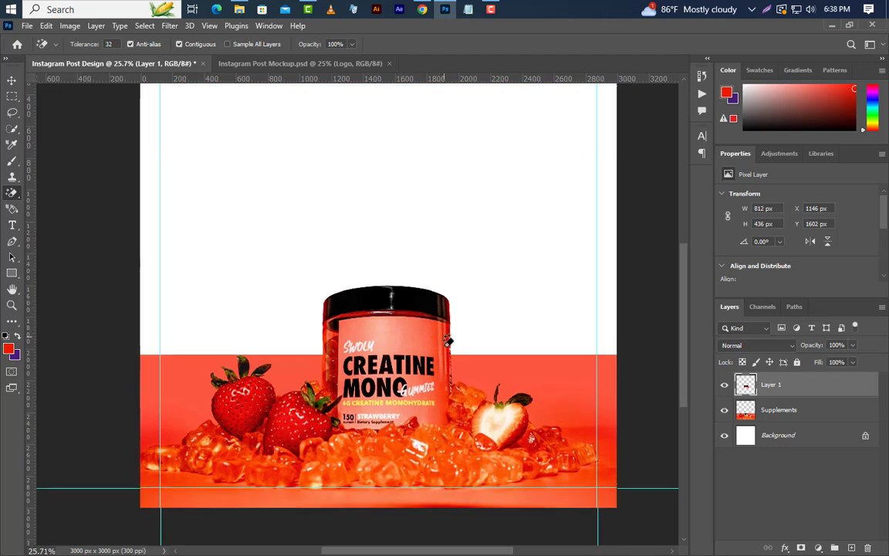
{"action": "key", "text": "v"}
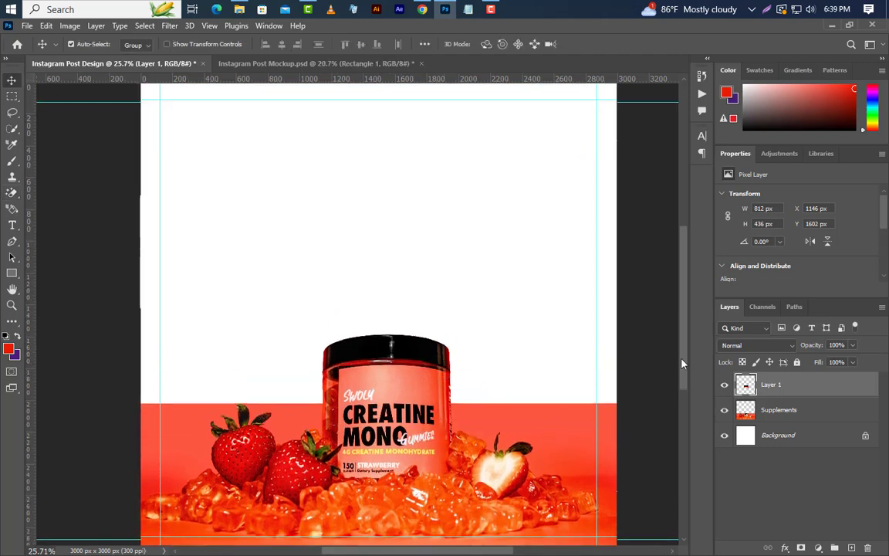
- Draw a white rectangle about 3069 x 2095 px over the upper canvas and move its layer below the Supplements layer
{"action": "scroll", "coordinate": [679, 365], "scroll_direction": "up", "scroll_amount": 1}
{"action": "left_click", "coordinate": [11, 273]}
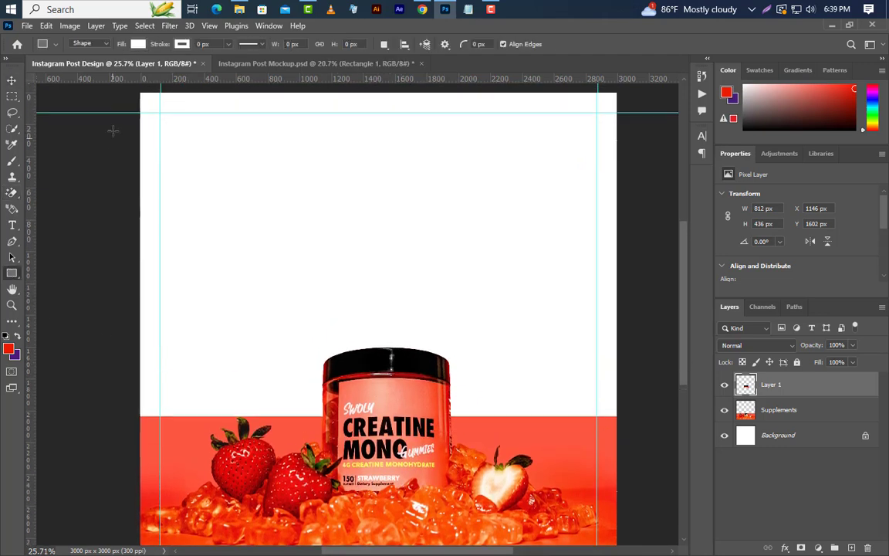
{"action": "left_click_drag", "start_coordinate": [133, 88], "coordinate": [621, 421]}
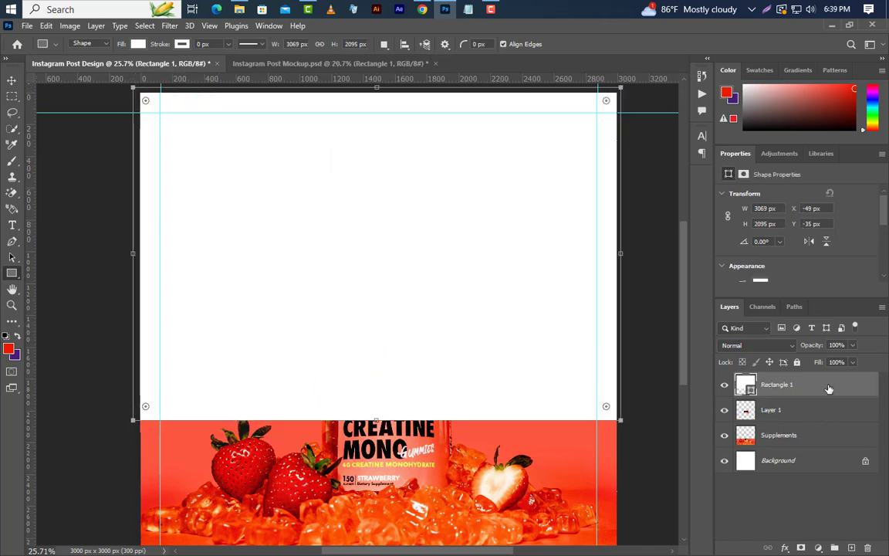
{"action": "left_click_drag", "start_coordinate": [820, 384], "coordinate": [823, 441]}
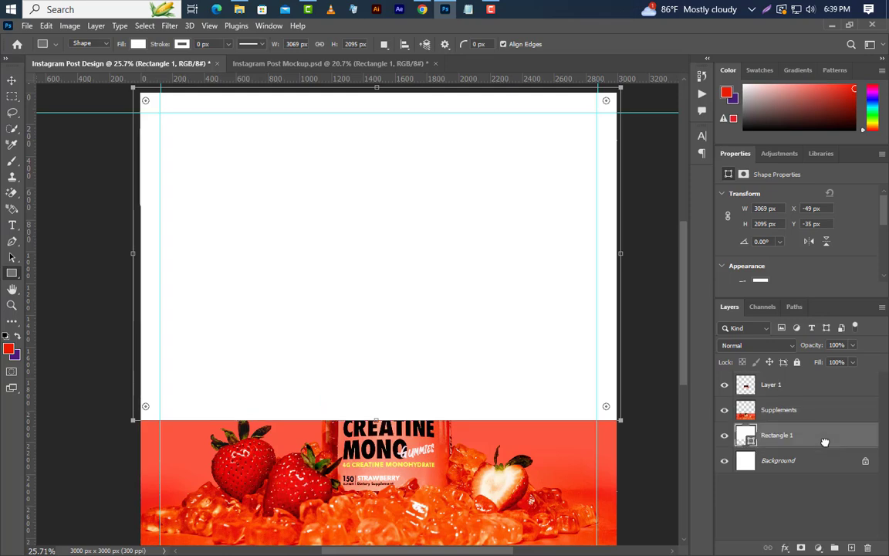
- Add a Gradient Overlay to the rectangle and use fd5741 for the gradient's starting colour stop
{"action": "right_click", "coordinate": [839, 441]}
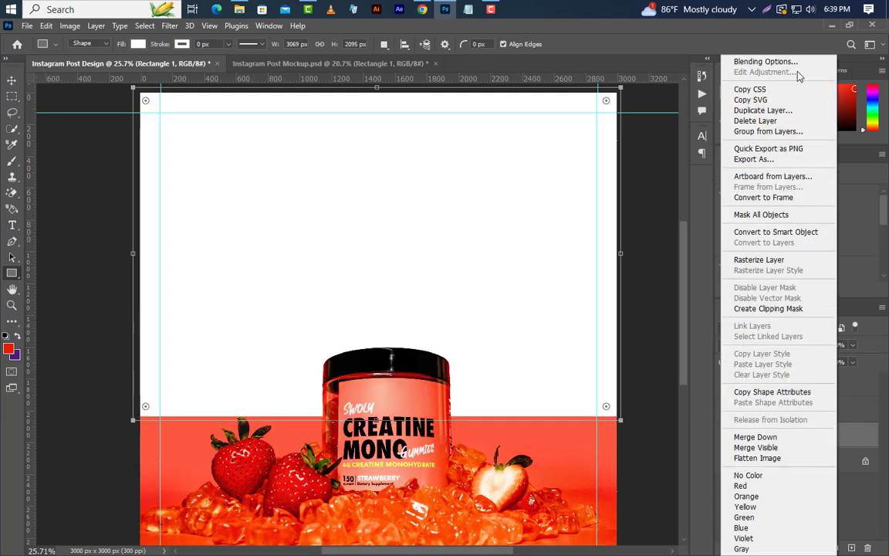
{"action": "left_click", "coordinate": [768, 61]}
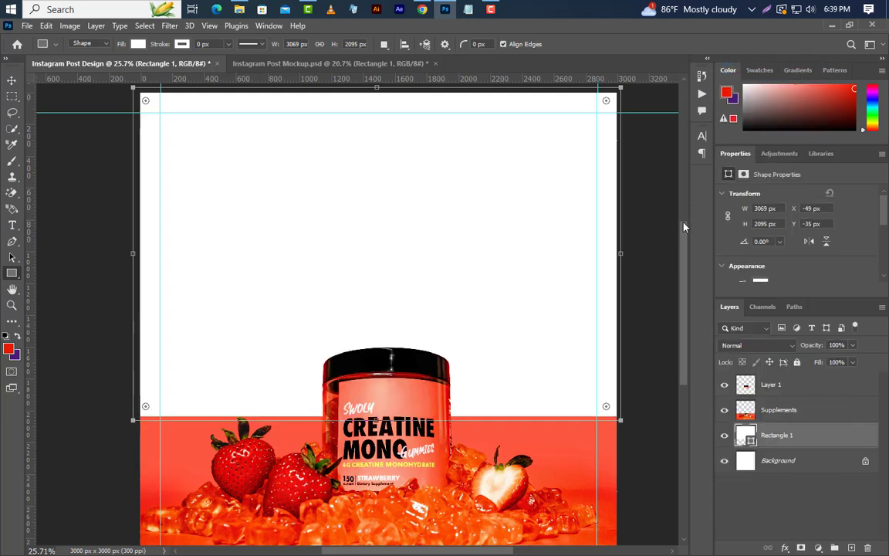
{"action": "left_click", "coordinate": [488, 439]}
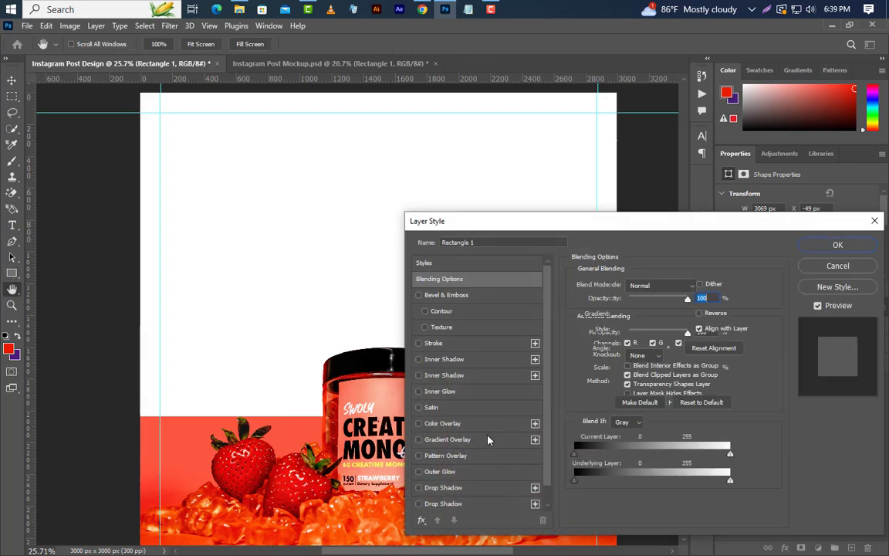
{"action": "left_click", "coordinate": [649, 313]}
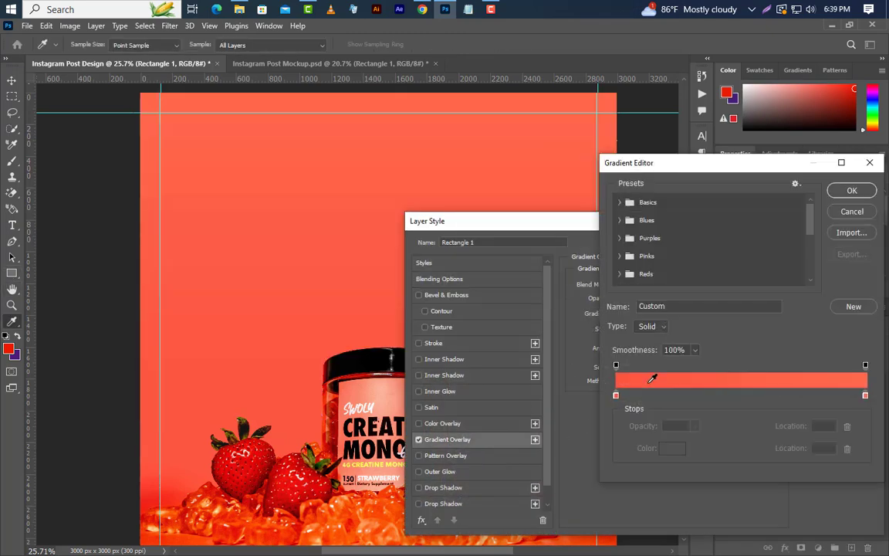
{"action": "left_click", "coordinate": [616, 396]}
{"action": "double_click", "coordinate": [617, 396]}
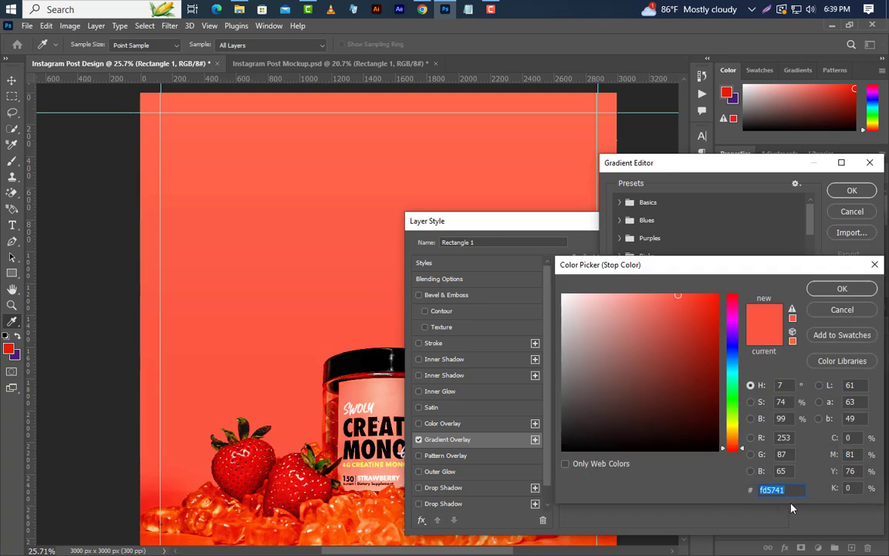
{"action": "left_click_drag", "start_coordinate": [789, 488], "coordinate": [740, 495]}
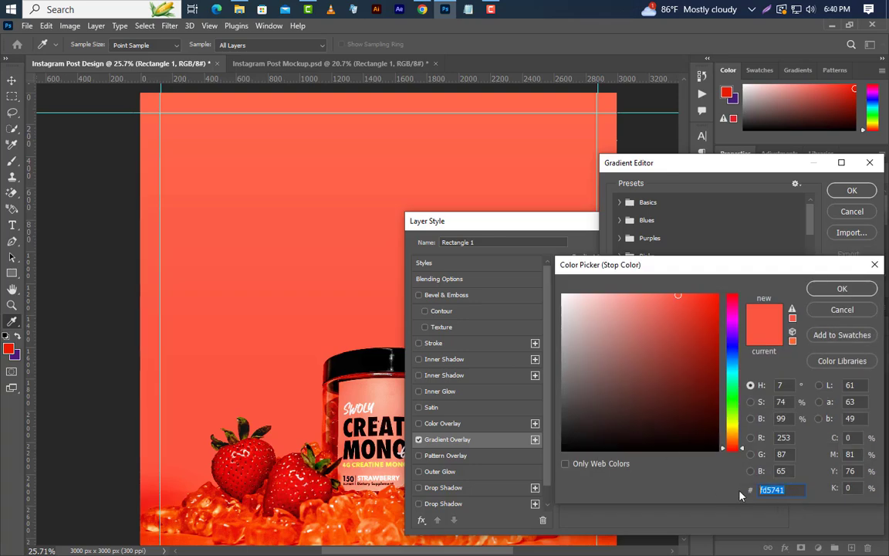
{"action": "left_click", "coordinate": [841, 289]}
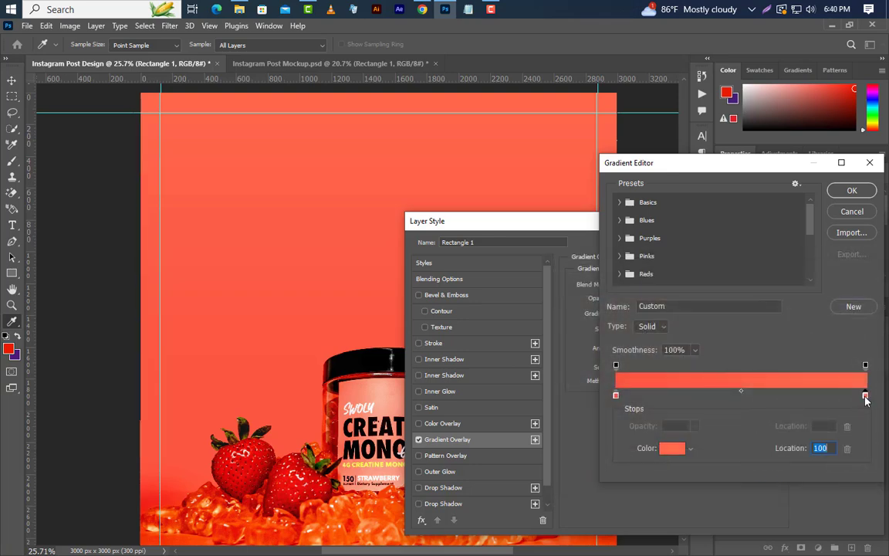
- Use fe6b4e for the gradient's end stop and apply the linear overlay at 100% opacity, 90° angle and 100% scale
{"action": "double_click", "coordinate": [866, 396]}
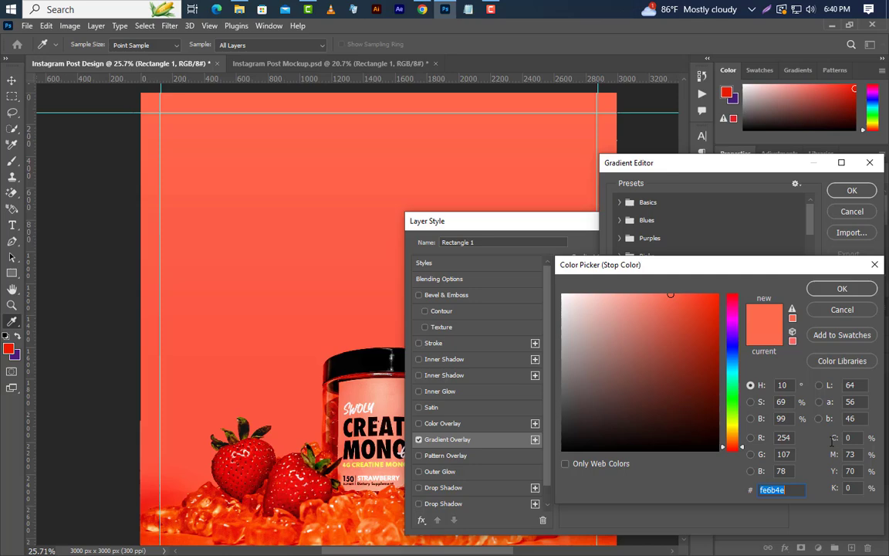
{"action": "left_click", "coordinate": [842, 289]}
{"action": "key", "text": "Return"}
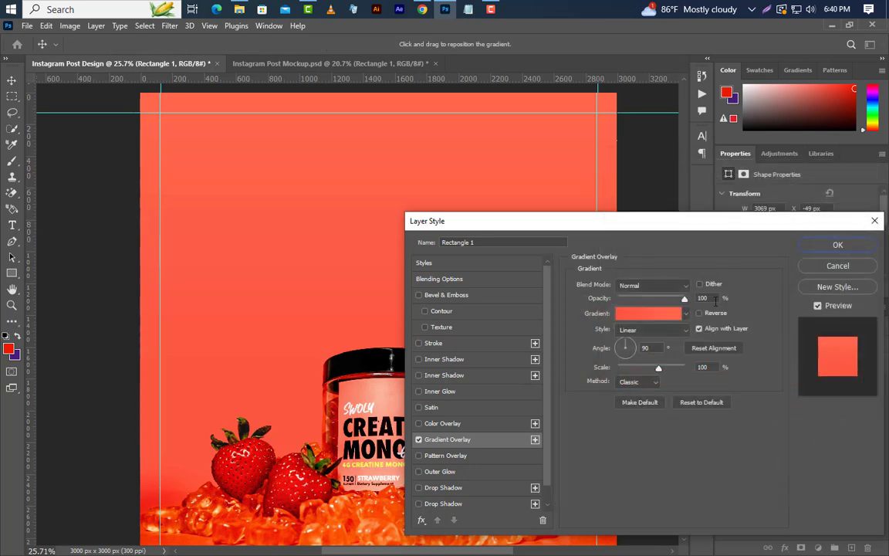
{"action": "left_click", "coordinate": [704, 298]}
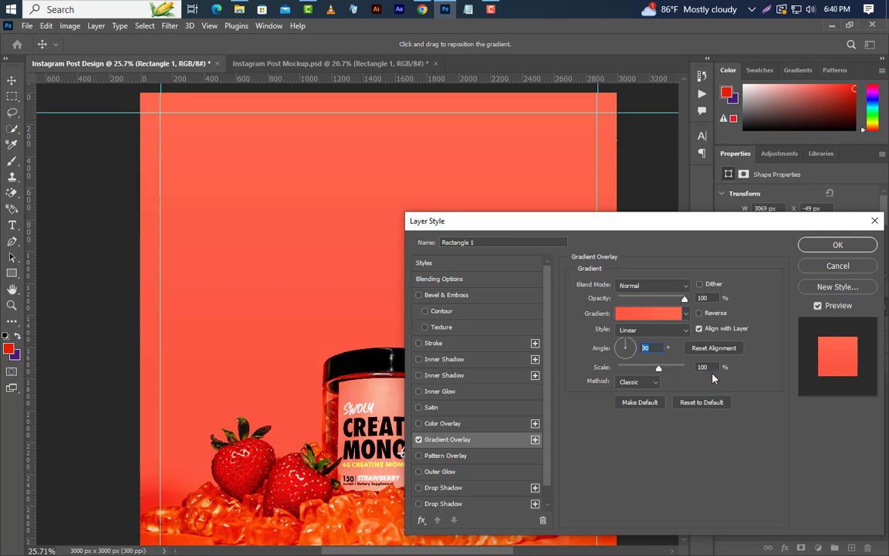
{"action": "left_click", "coordinate": [837, 245]}
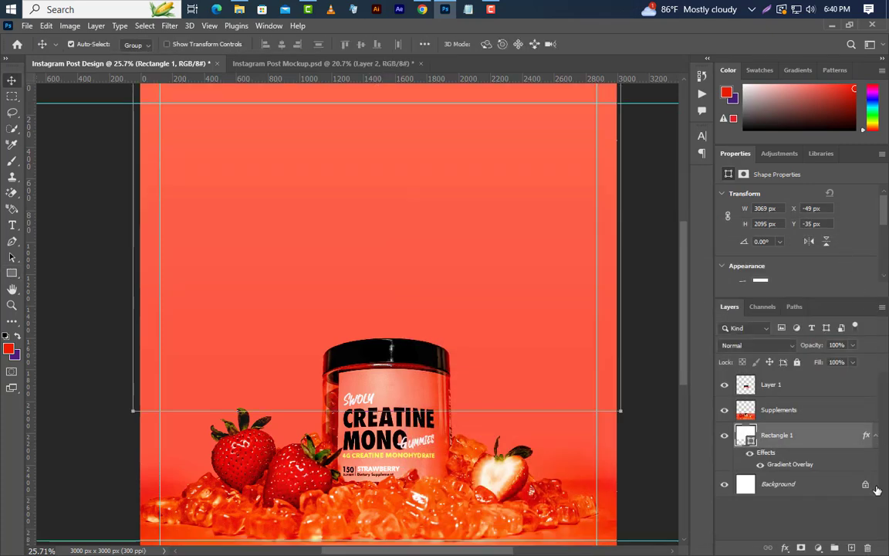
- Add a new layer above the rectangle and paint one soft red spot above the jar with a 2100 px brush
{"action": "left_click", "coordinate": [834, 548]}
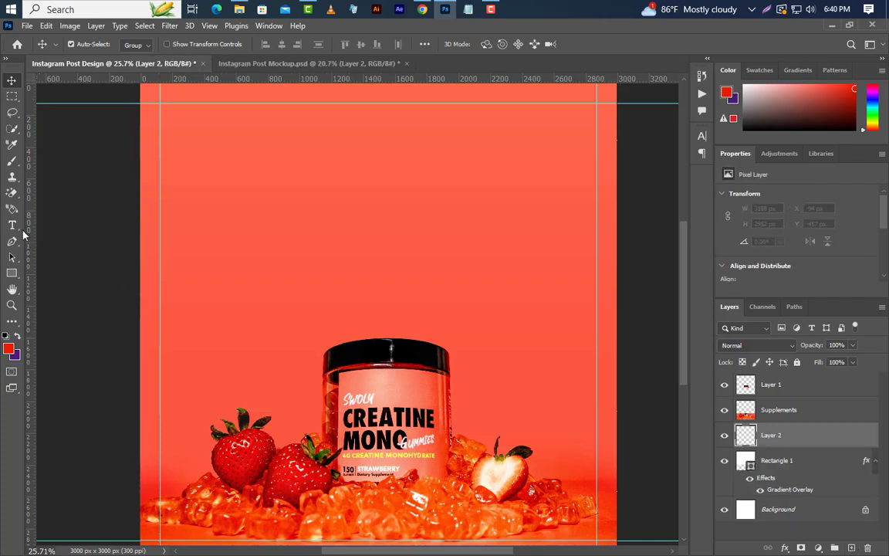
{"action": "left_click", "coordinate": [11, 160]}
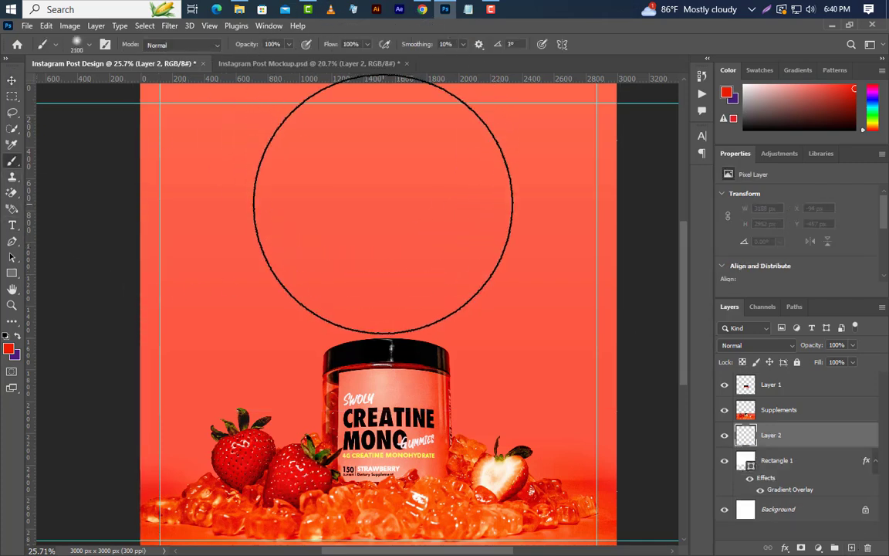
{"action": "scroll", "coordinate": [383, 204], "scroll_direction": "up", "scroll_amount": 1}
{"action": "left_click", "coordinate": [376, 241]}
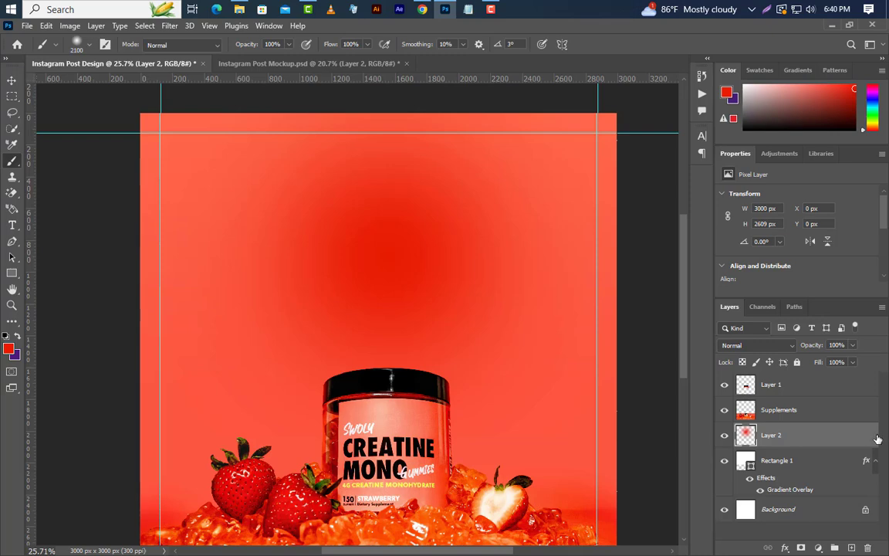
- Add a Color Overlay in fe785f to the painted spot's layer and apply the layer style
{"action": "double_click", "coordinate": [877, 438]}
{"action": "left_click", "coordinate": [502, 423]}
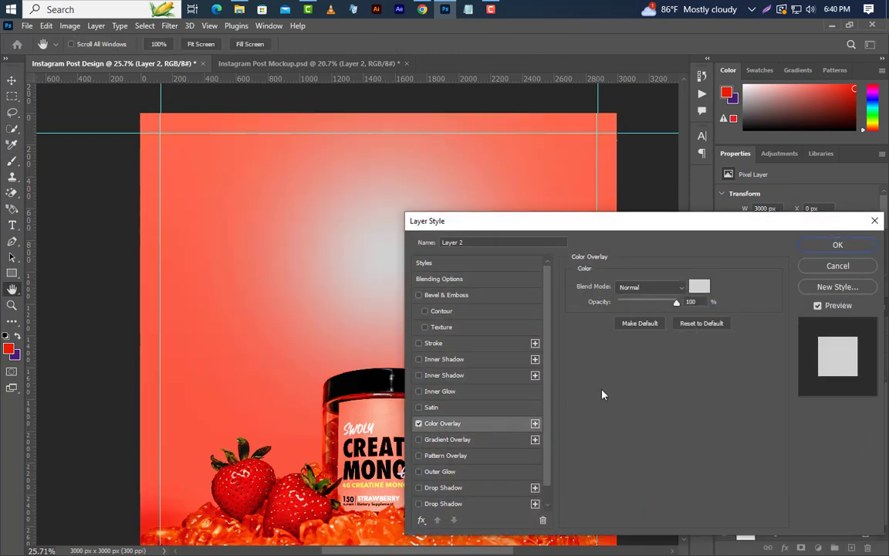
{"action": "left_click", "coordinate": [698, 288]}
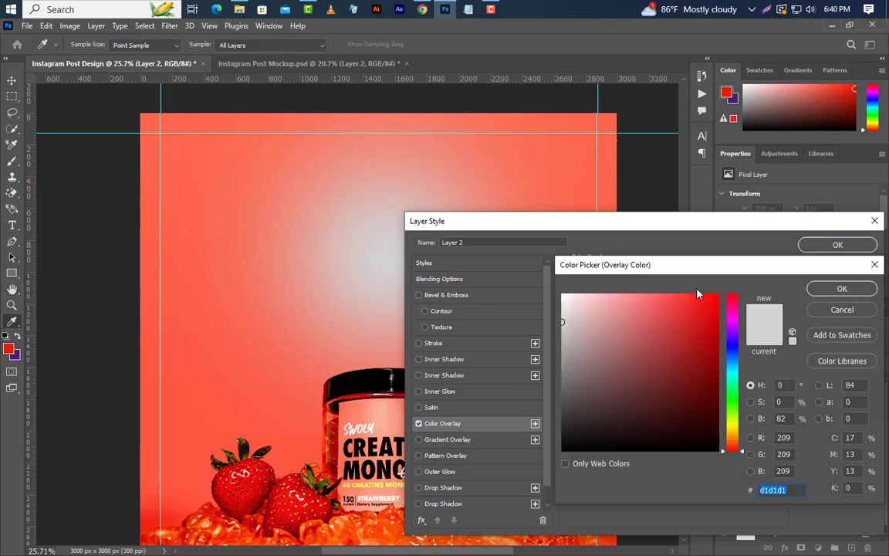
{"action": "type", "text": "fe785f"}
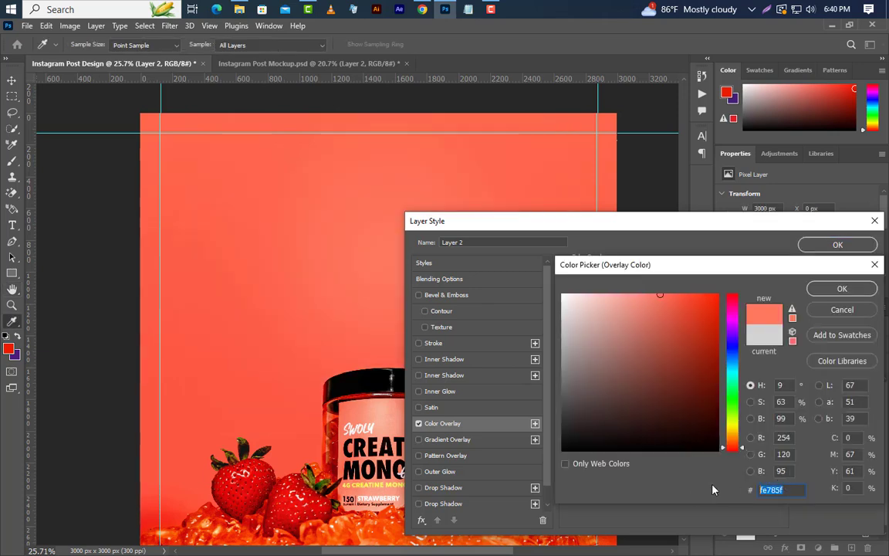
{"action": "left_click", "coordinate": [842, 288]}
{"action": "left_click", "coordinate": [838, 245]}
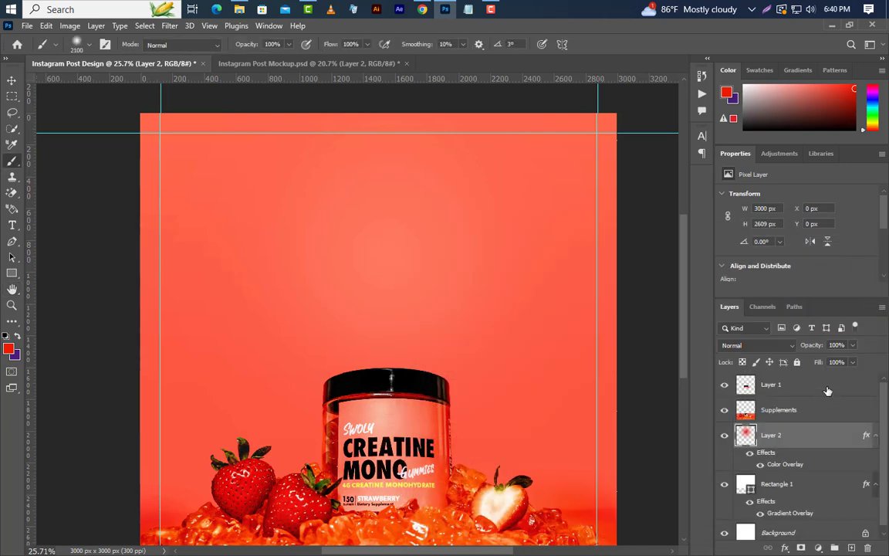
- Draw a white square about 1123 px wide on top of all layers, just above the jar
{"action": "left_click", "coordinate": [828, 391]}
{"action": "key", "text": "v"}
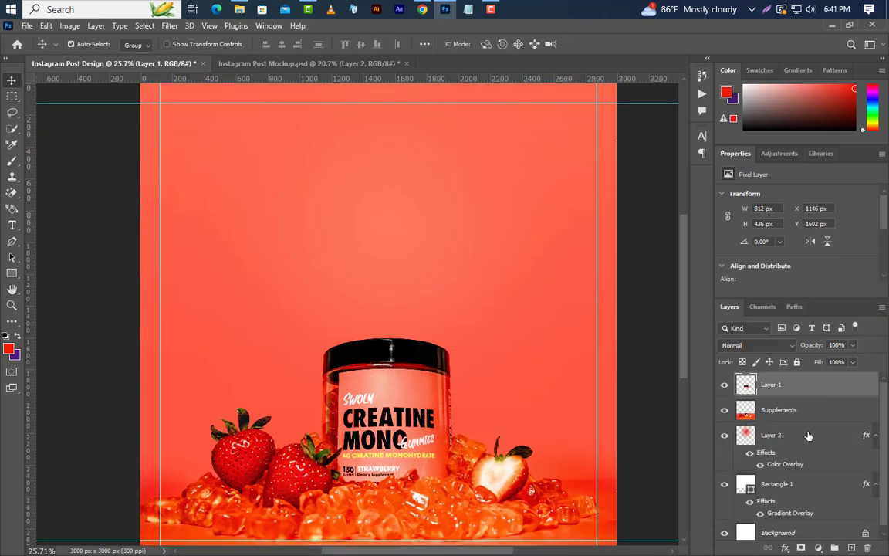
{"action": "left_click", "coordinate": [15, 274]}
{"action": "left_click", "coordinate": [53, 274]}
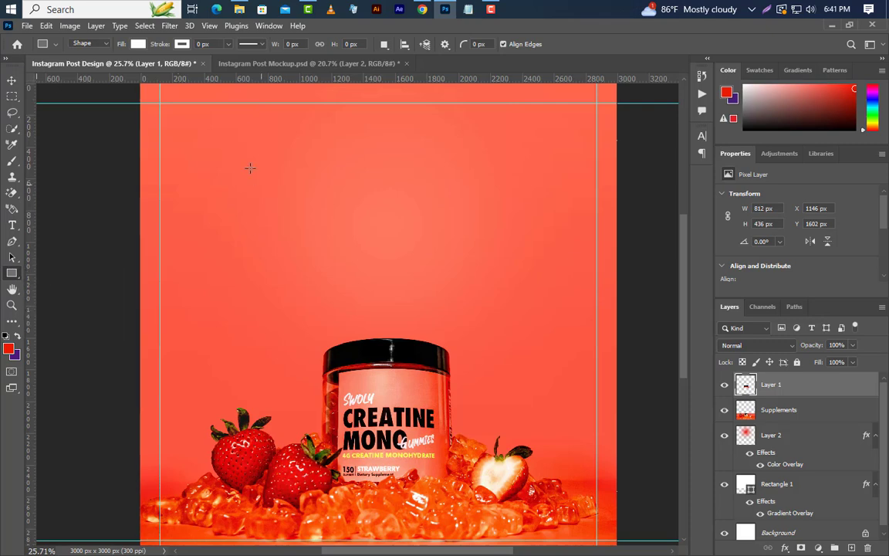
{"action": "left_click_drag", "start_coordinate": [250, 168], "coordinate": [463, 346]}
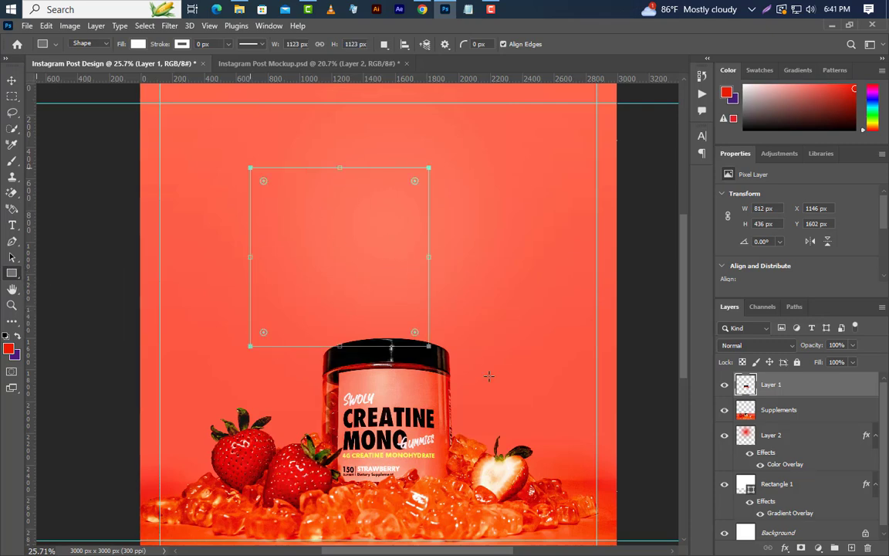
- Free-transform the white square and set its rotation to 45°
{"action": "right_click", "coordinate": [378, 212]}
{"action": "left_click", "coordinate": [436, 340]}
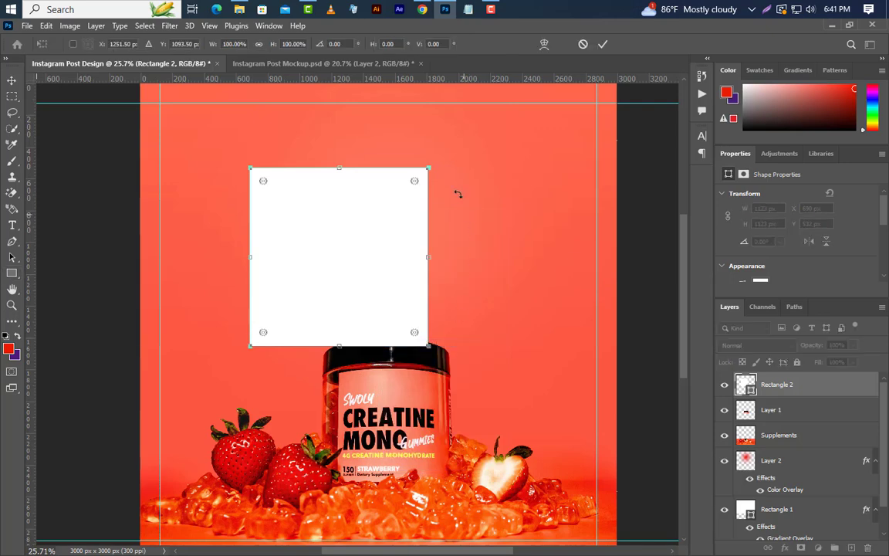
{"action": "left_click_drag", "start_coordinate": [459, 192], "coordinate": [474, 286]}
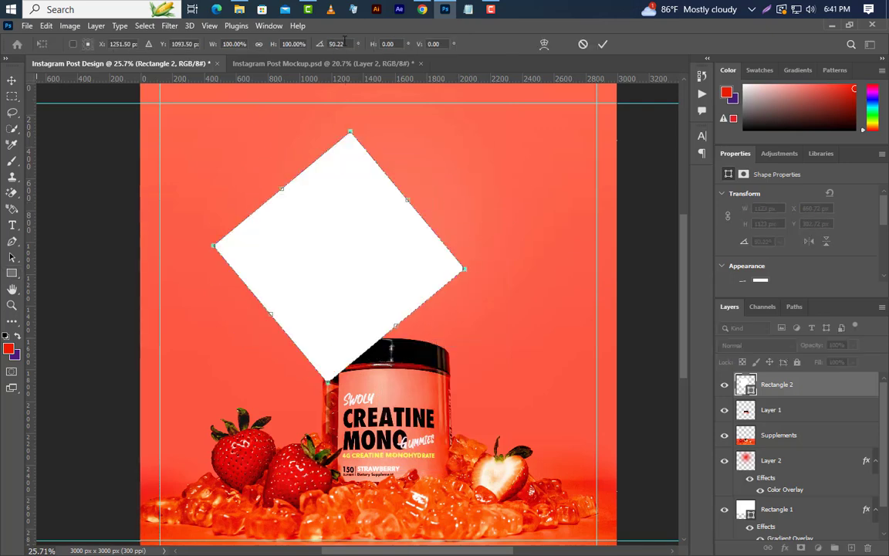
{"action": "type", "text": "45"}
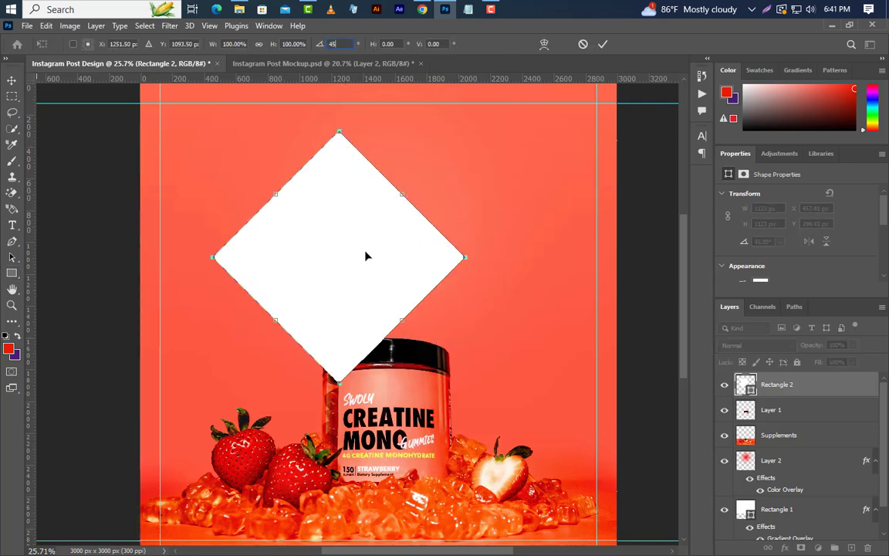
- Move the rotated square over the canvas's upper-left corner, scale it to about 1337 px per side and apply the transform
{"action": "left_click_drag", "start_coordinate": [328, 225], "coordinate": [193, 74]}
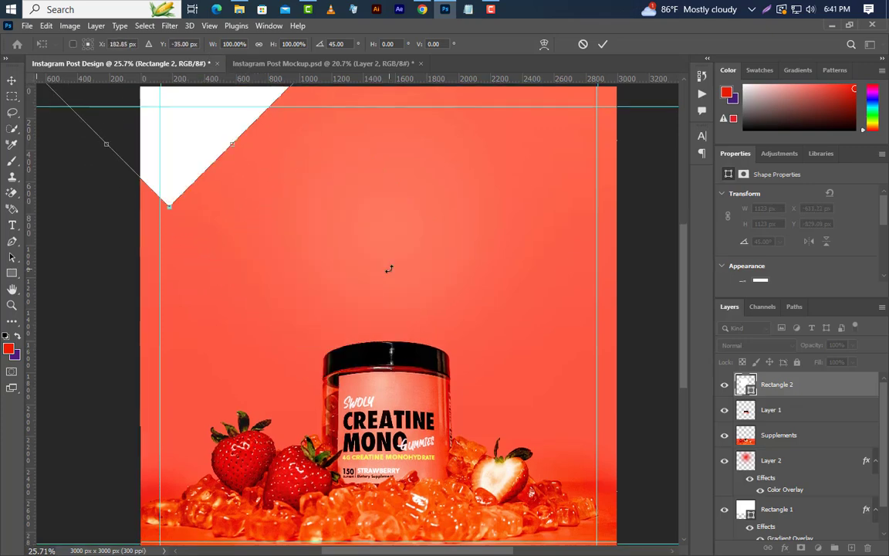
{"action": "scroll", "coordinate": [386, 272], "scroll_direction": "up", "scroll_amount": 5}
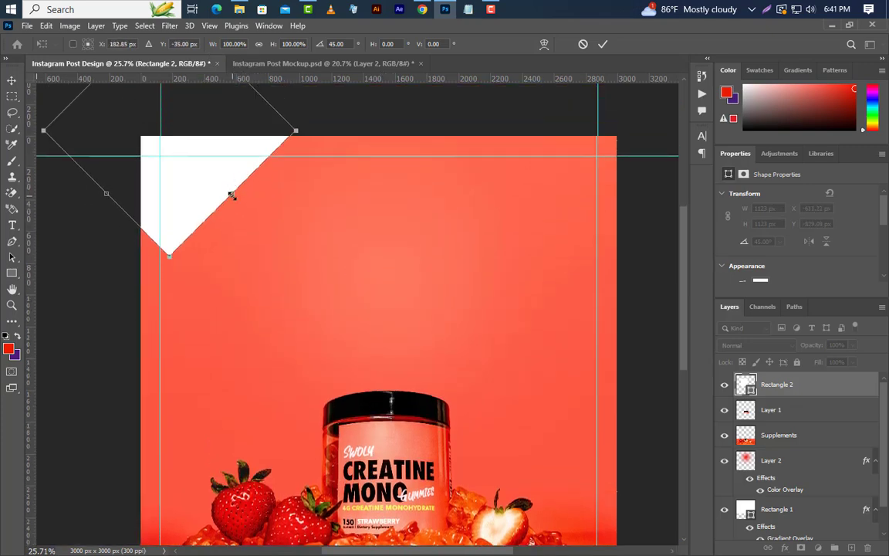
{"action": "left_click_drag", "start_coordinate": [231, 196], "coordinate": [257, 218]}
{"action": "left_click_drag", "start_coordinate": [247, 180], "coordinate": [206, 197]}
{"action": "left_click", "coordinate": [604, 44]}
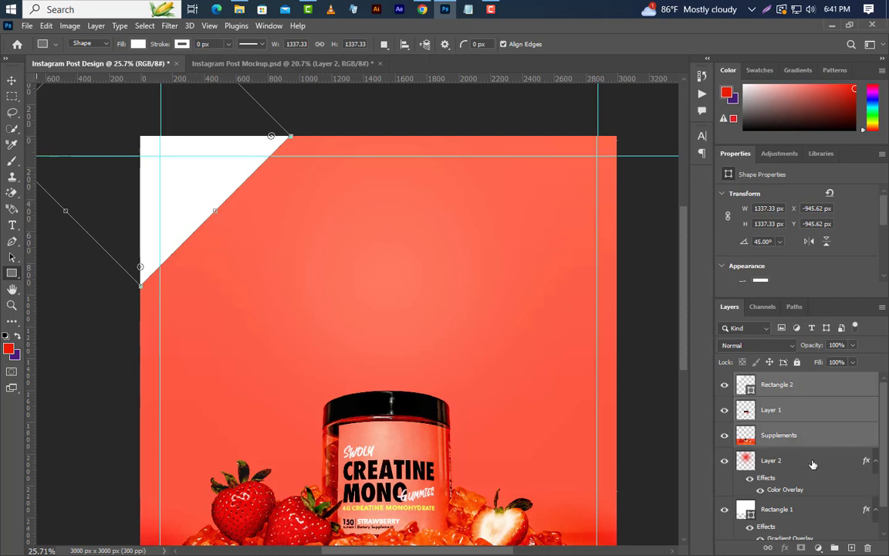
- Group every layer above the Background, collapsing their effects lists, and name the group Design
{"action": "left_click", "coordinate": [814, 503], "text": "shift"}
{"action": "left_click", "coordinate": [874, 467], "text": "alt"}
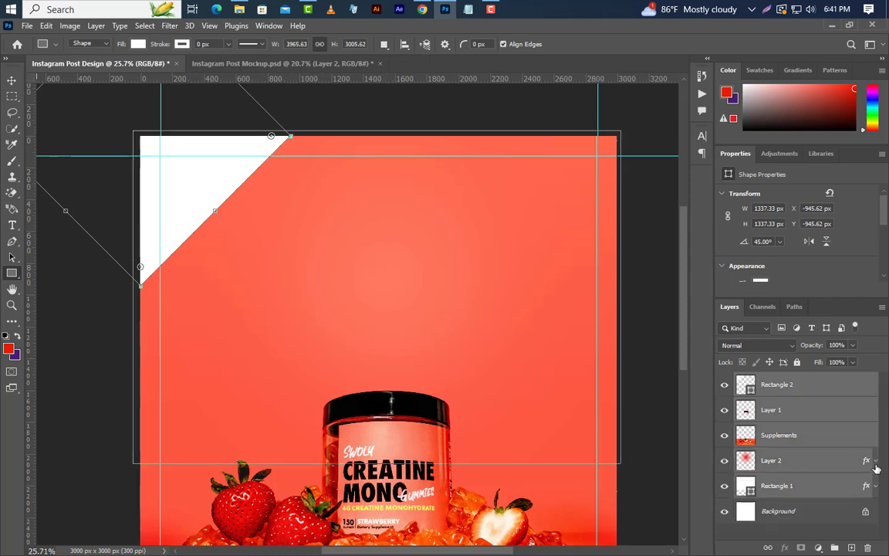
{"action": "left_click", "coordinate": [835, 547]}
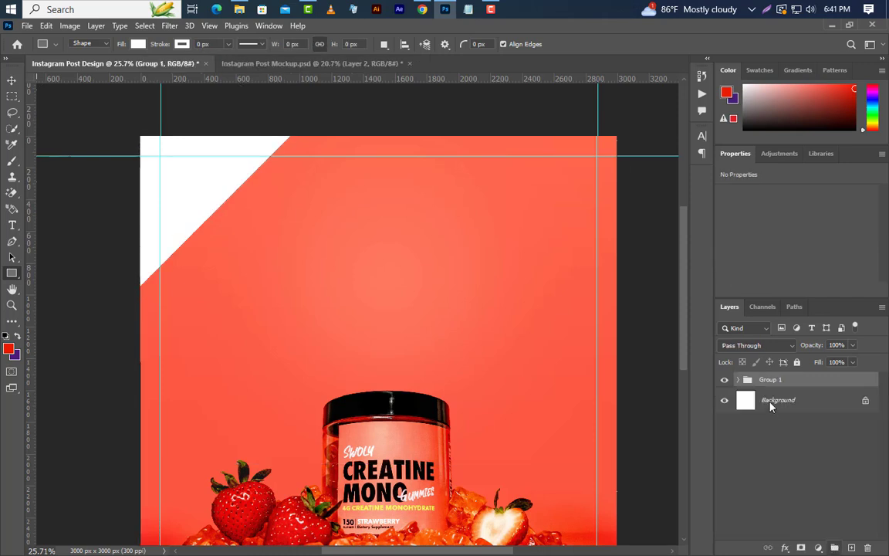
{"action": "double_click", "coordinate": [770, 379]}
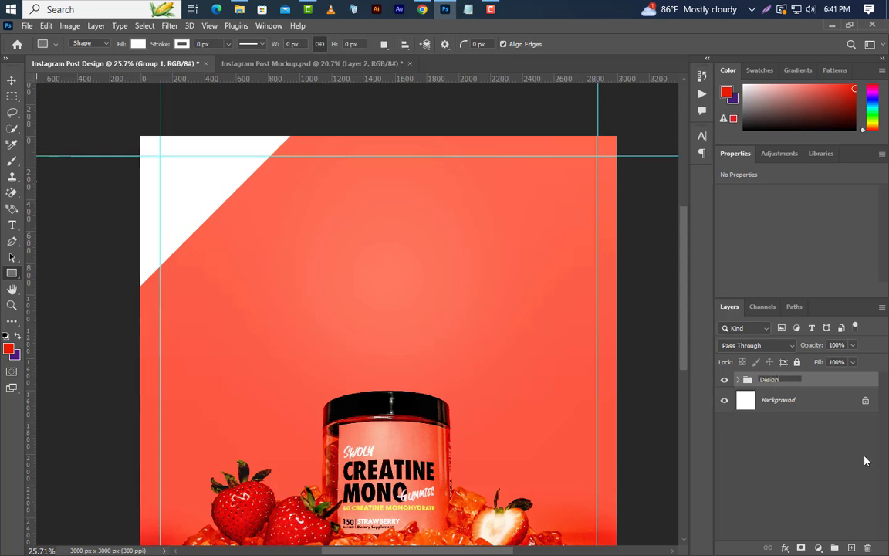
{"action": "key", "text": "Return"}
- Add the white heading DIETARY near the canvas's upper edge in Poppins SemiBold at 61 pt
{"action": "scroll", "coordinate": [436, 305], "scroll_direction": "down", "scroll_amount": 2}
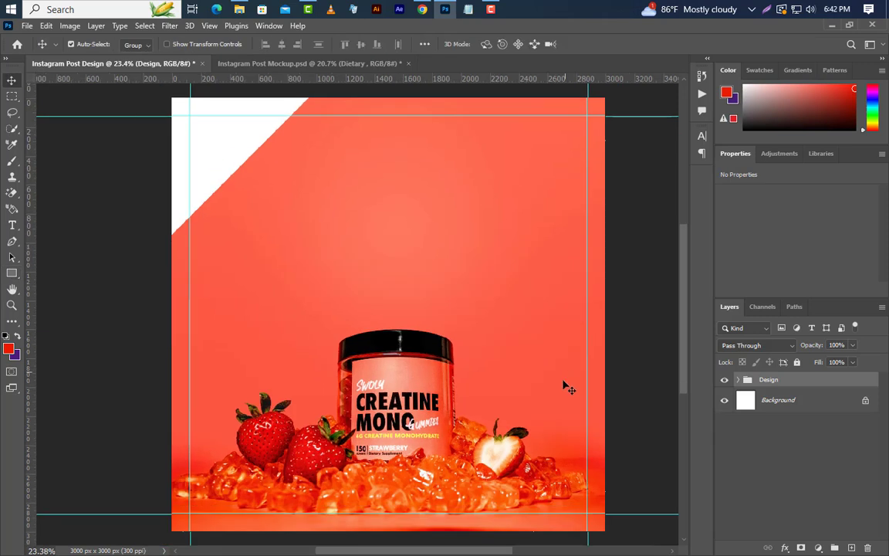
{"action": "left_click", "coordinate": [12, 227]}
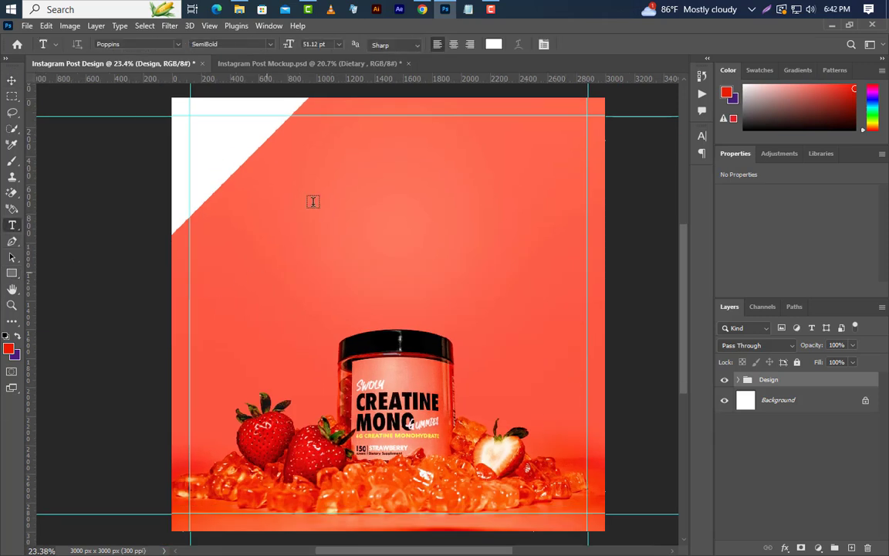
{"action": "left_click", "coordinate": [317, 142]}
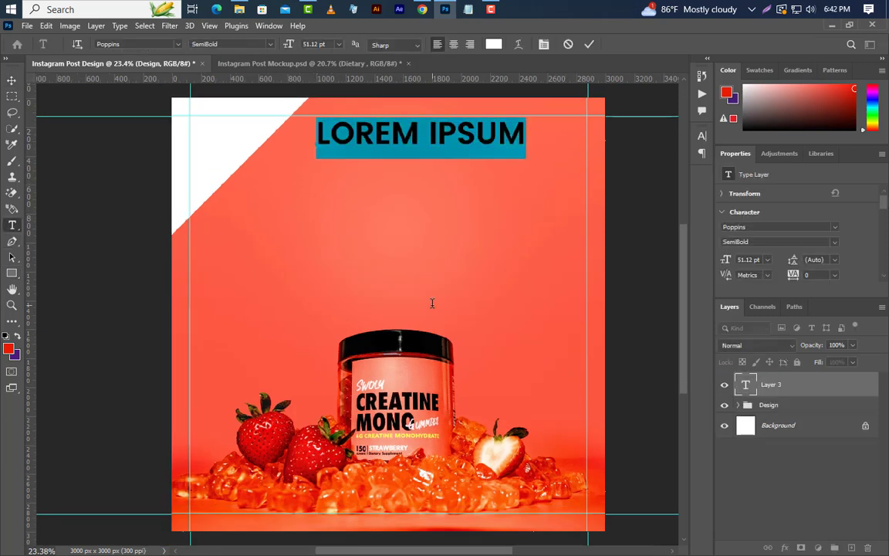
{"action": "type", "text": "DIE"}
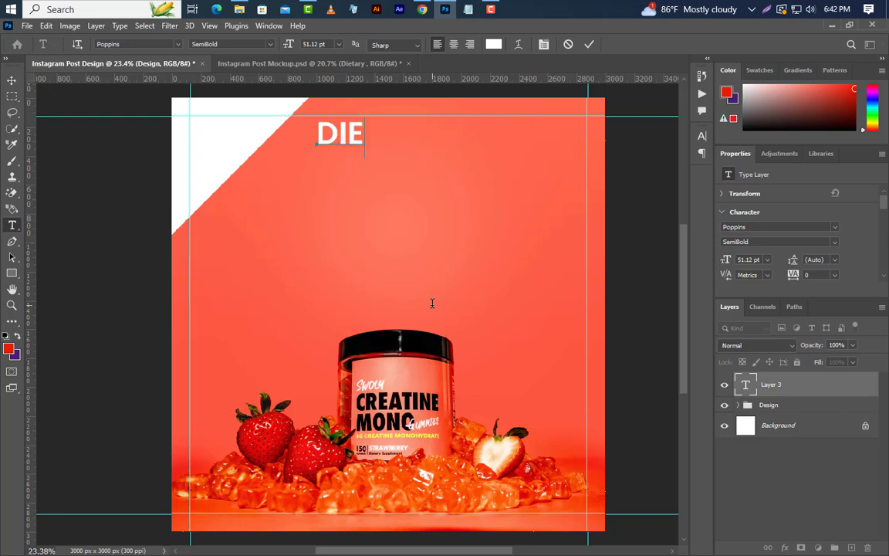
{"action": "type", "text": "TARY"}
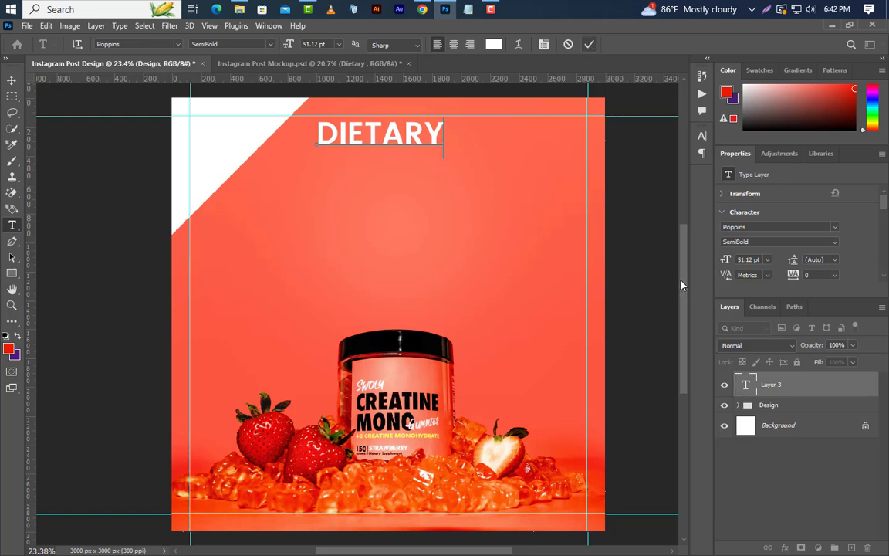
{"action": "key", "text": "ctrl+Return"}
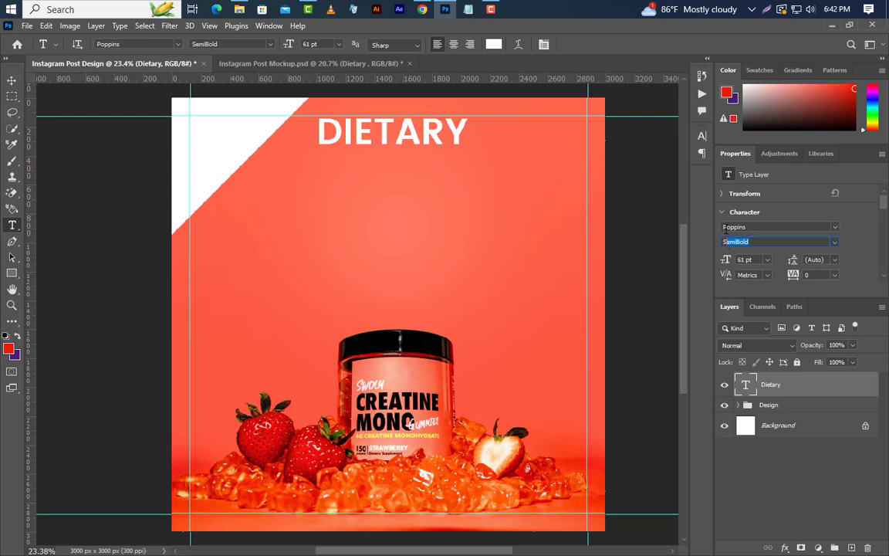
- Move the DIETARY heading slightly down so it sits clear of the upper guide
{"action": "left_click", "coordinate": [760, 225]}
{"action": "left_click", "coordinate": [11, 79]}
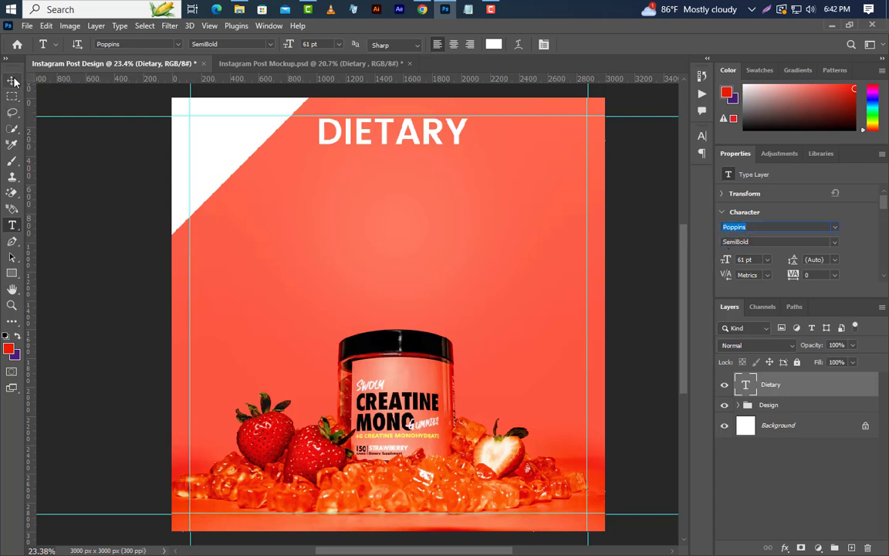
{"action": "left_click_drag", "start_coordinate": [429, 143], "coordinate": [432, 166]}
- Add a separate white text line SUPPLEMENT directly below DIETARY in Poppins SemiBold
{"action": "left_click", "coordinate": [12, 224]}
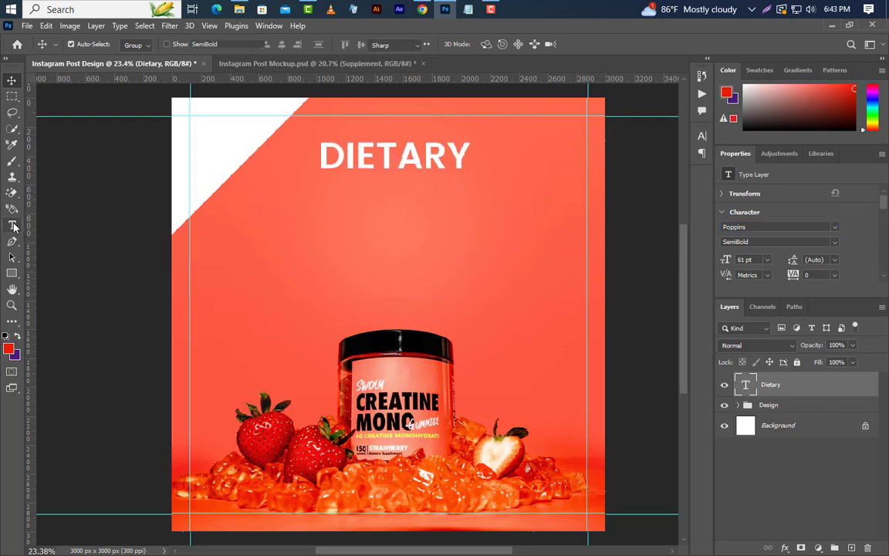
{"action": "left_click", "coordinate": [251, 205]}
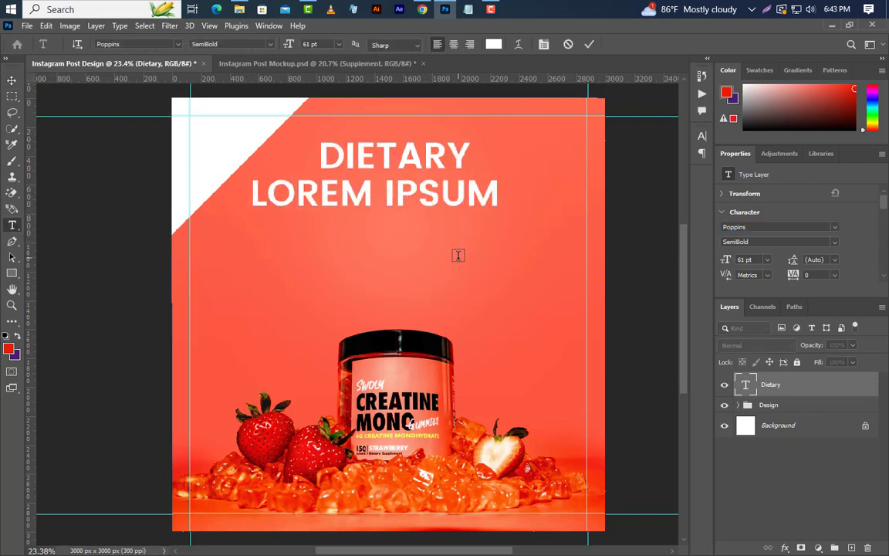
{"action": "type", "text": "SU"}
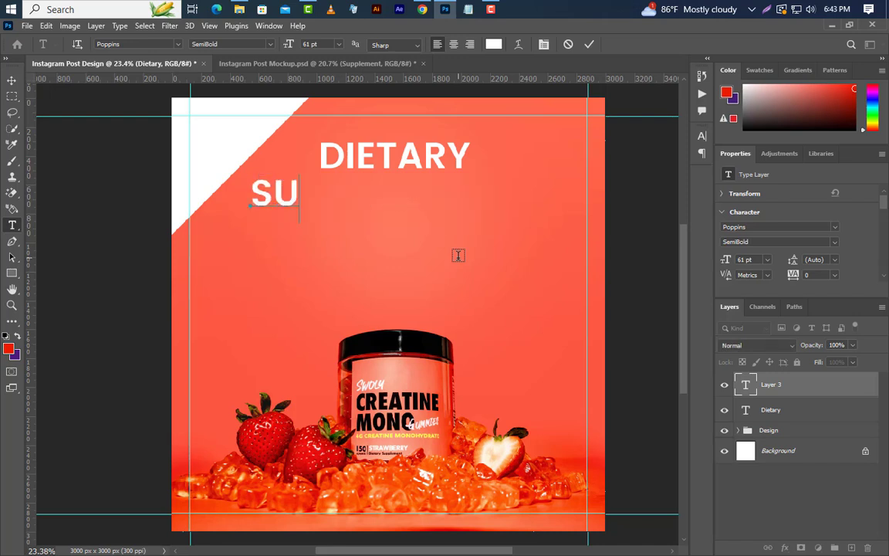
{"action": "type", "text": "PPLEMENT"}
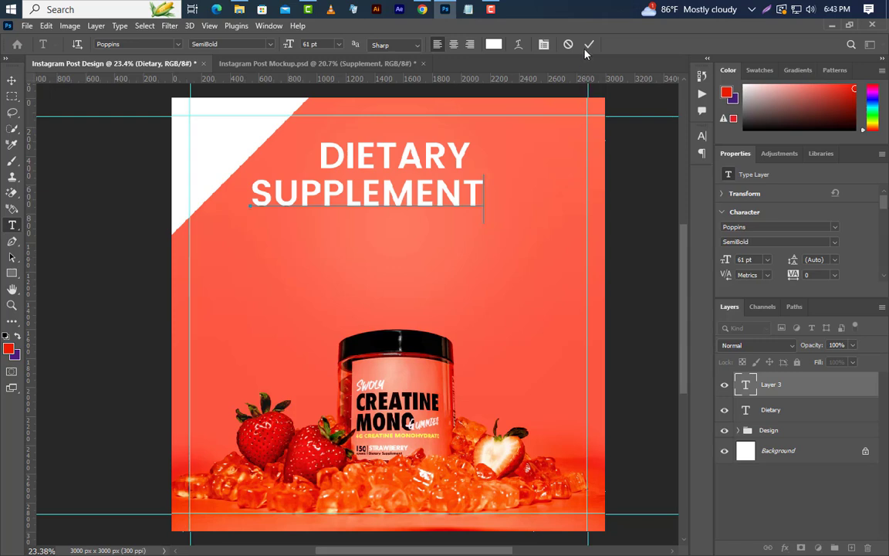
{"action": "key", "text": "ctrl+Return"}
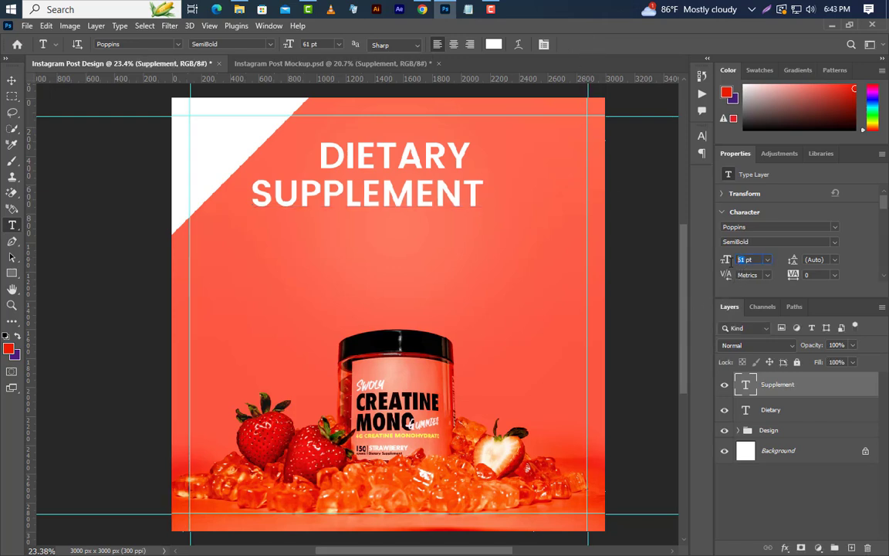
- Set the SUPPLEMENT text's size to 78.8 pt and its font style to Bold
{"action": "type", "text": ".8"}
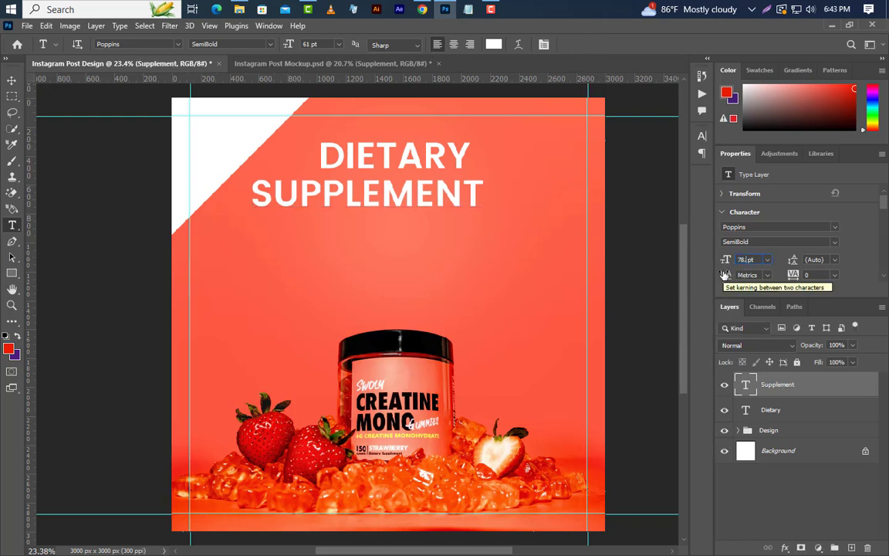
{"action": "key", "text": "Return"}
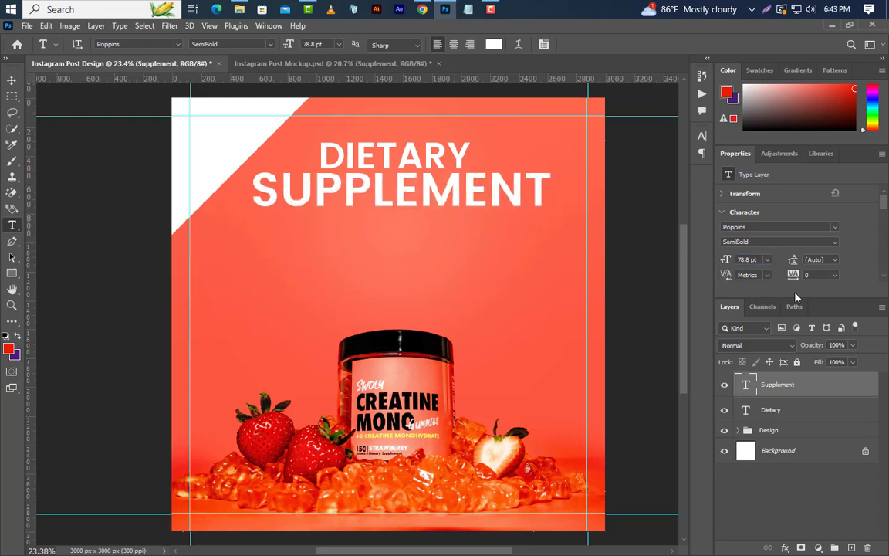
{"action": "left_click", "coordinate": [834, 242]}
{"action": "left_click", "coordinate": [755, 293]}
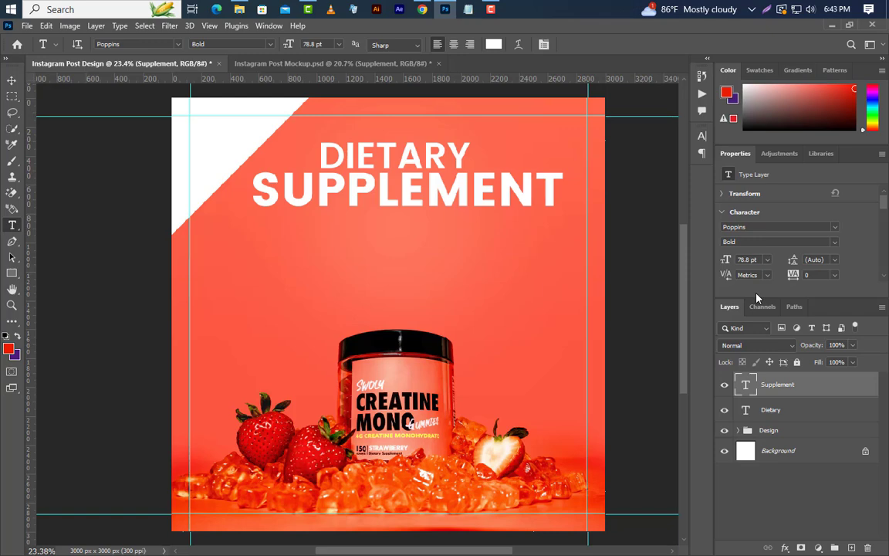
- Add a white 7 px Stroke effect, positioned Outside with Normal blending at 100% opacity, to the SUPPLEMENT text layer
{"action": "right_click", "coordinate": [772, 384]}
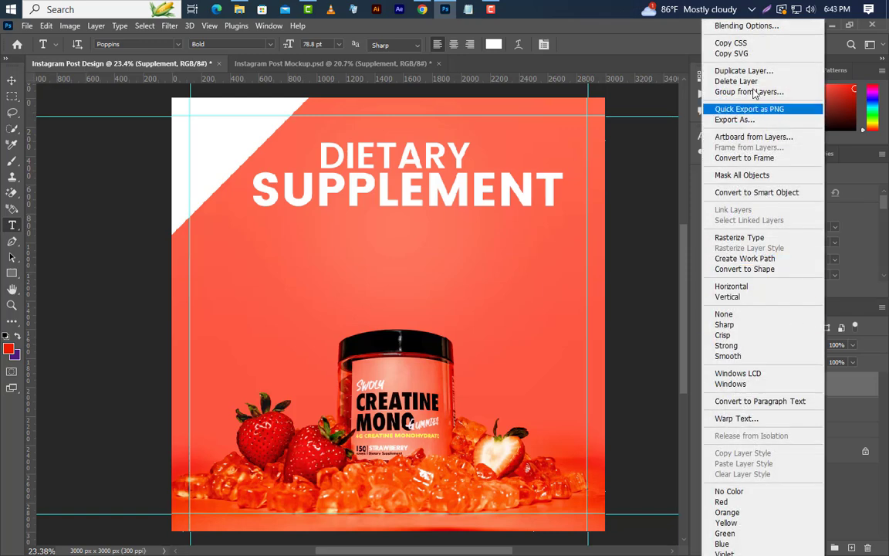
{"action": "left_click", "coordinate": [747, 26]}
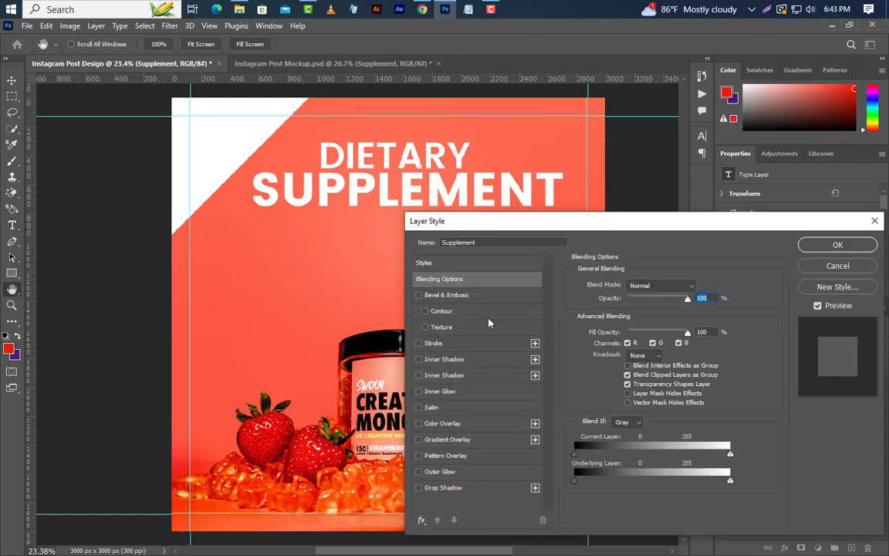
{"action": "left_click", "coordinate": [464, 347]}
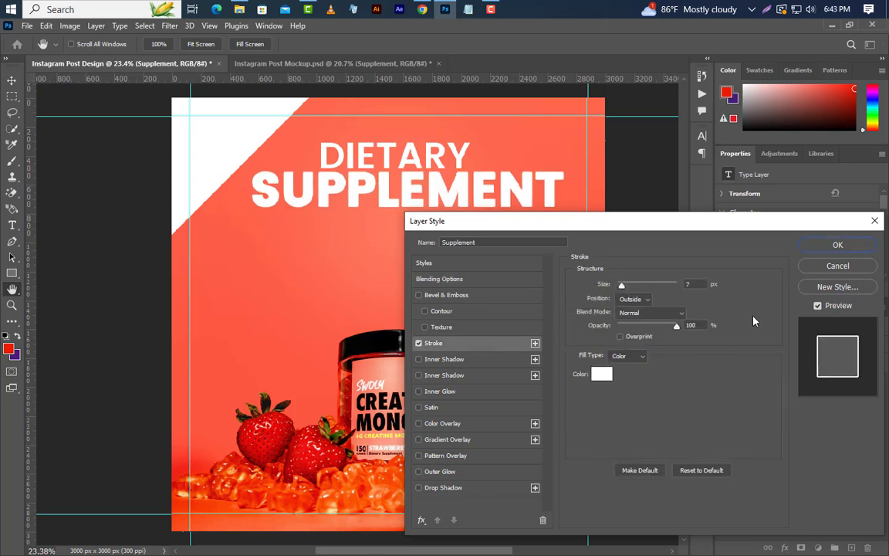
{"action": "double_click", "coordinate": [694, 285]}
{"action": "left_click", "coordinate": [639, 299]}
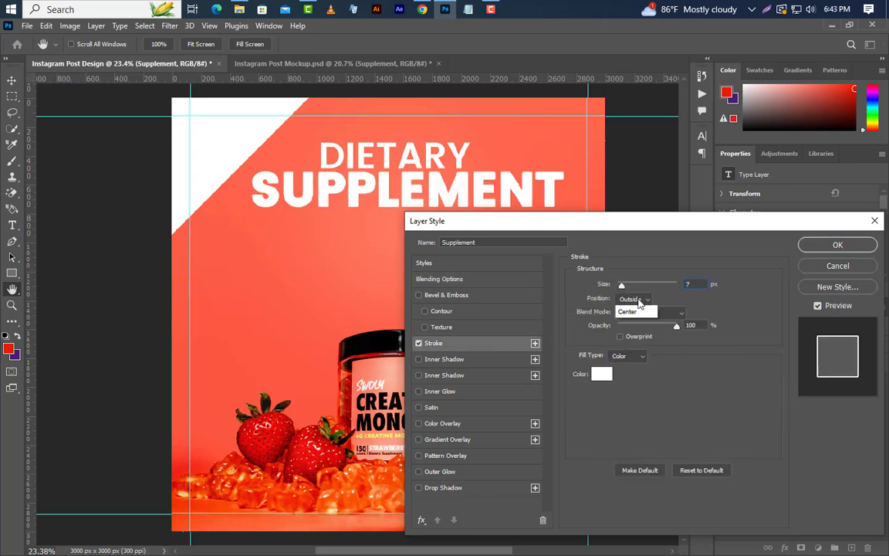
{"action": "left_click", "coordinate": [639, 310]}
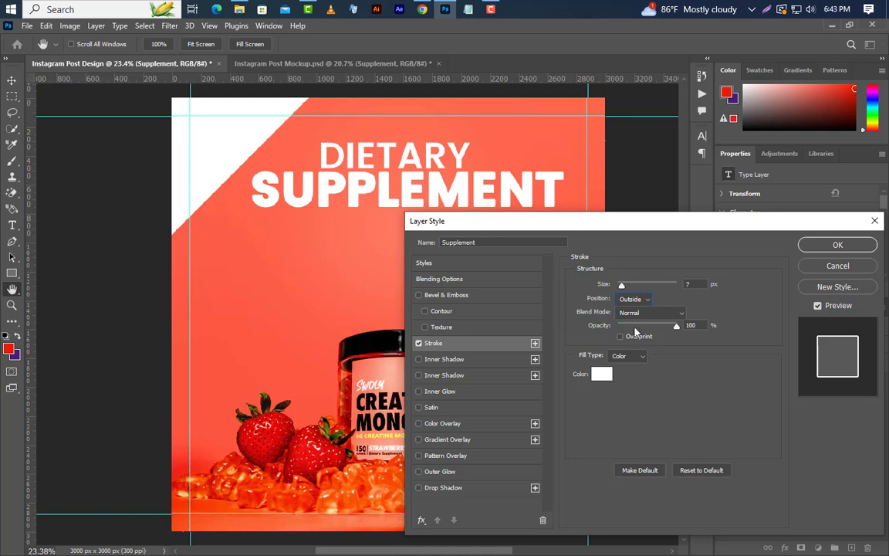
{"action": "left_click", "coordinate": [602, 375]}
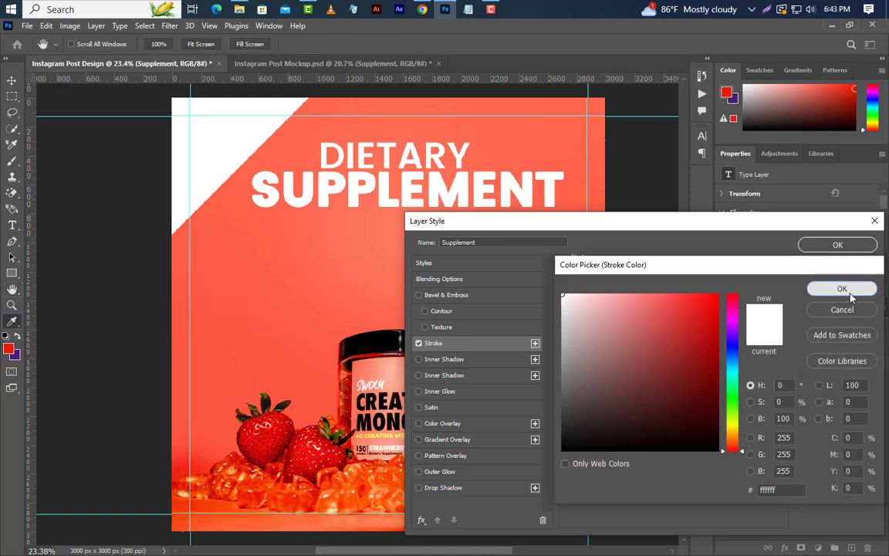
{"action": "left_click", "coordinate": [844, 286]}
- Add a black Multiply Drop Shadow to SUPPLEMENT with 75% opacity, 145° angle, 17 px distance and 5 px size
{"action": "left_click", "coordinate": [488, 489]}
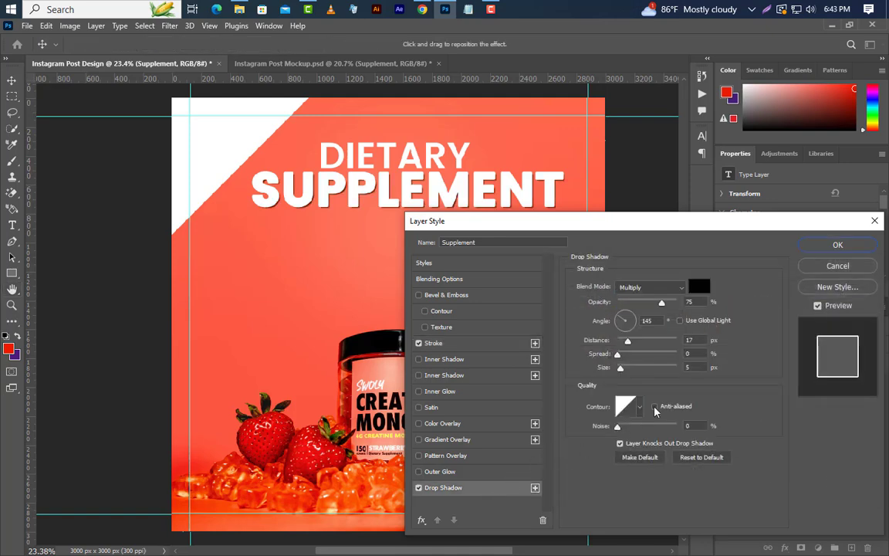
{"action": "left_click", "coordinate": [700, 287]}
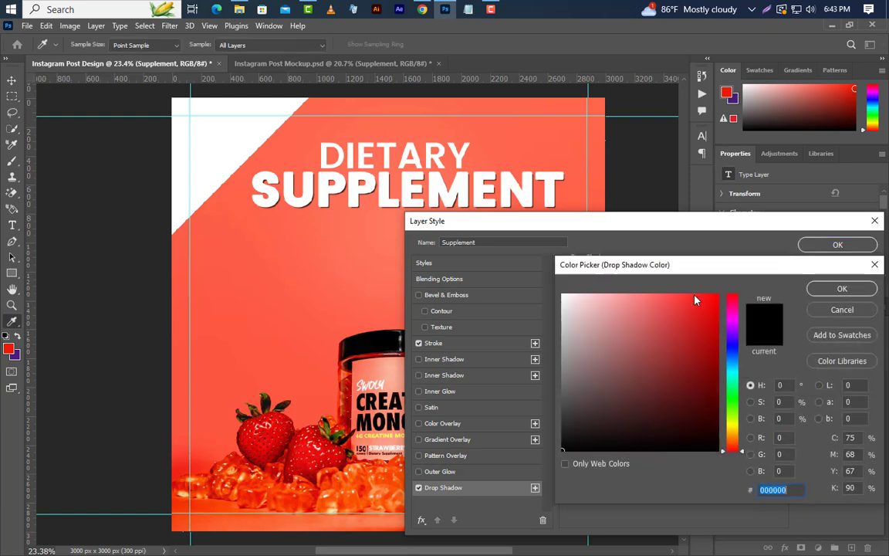
{"action": "left_click", "coordinate": [841, 289]}
{"action": "left_click", "coordinate": [662, 289]}
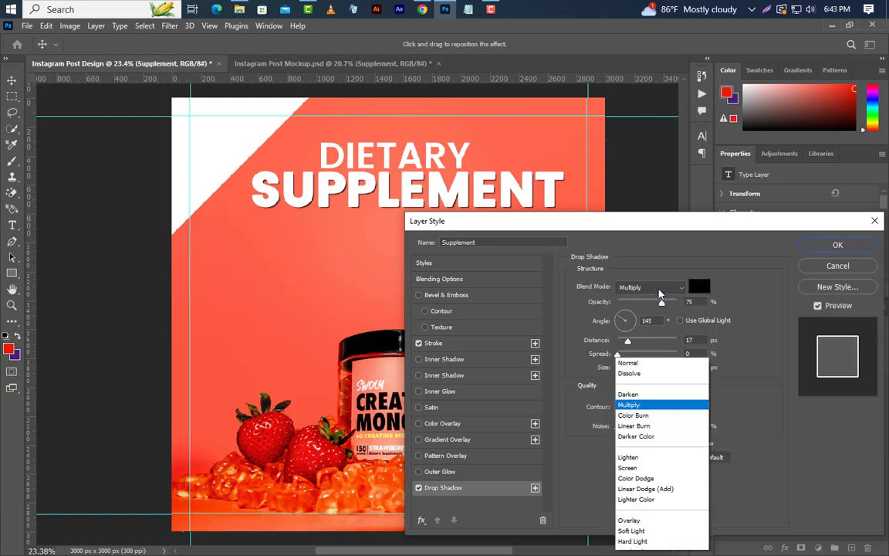
{"action": "left_click_drag", "start_coordinate": [700, 303], "coordinate": [640, 323]}
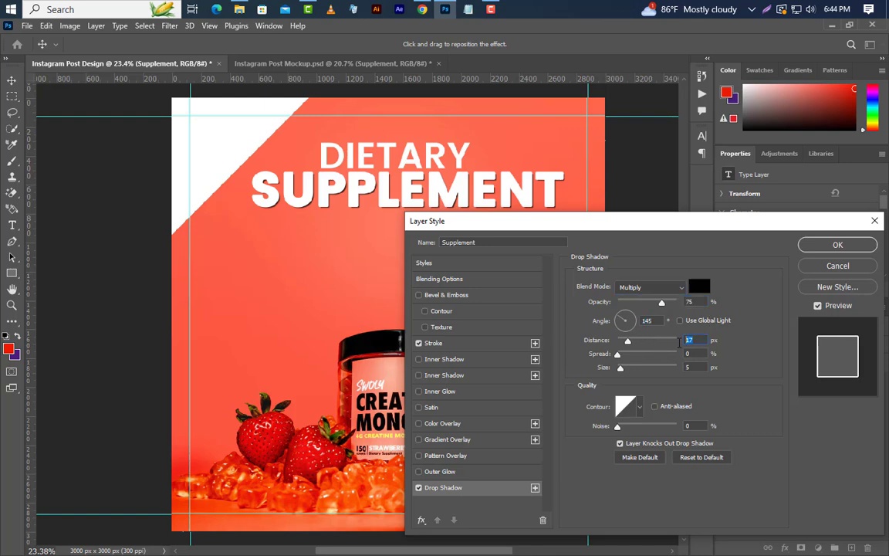
{"action": "left_click_drag", "start_coordinate": [697, 367], "coordinate": [685, 368]}
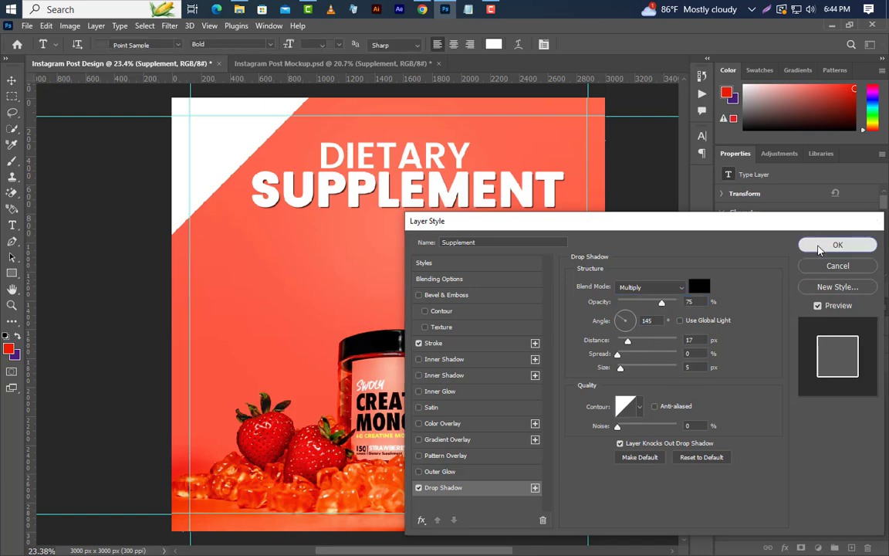
{"action": "left_click", "coordinate": [817, 249]}
- Set the SUPPLEMENT text colour to black (000000) and move the text about 99 px down and 82 px left, centred under DIETARY
{"action": "left_click", "coordinate": [702, 137]}
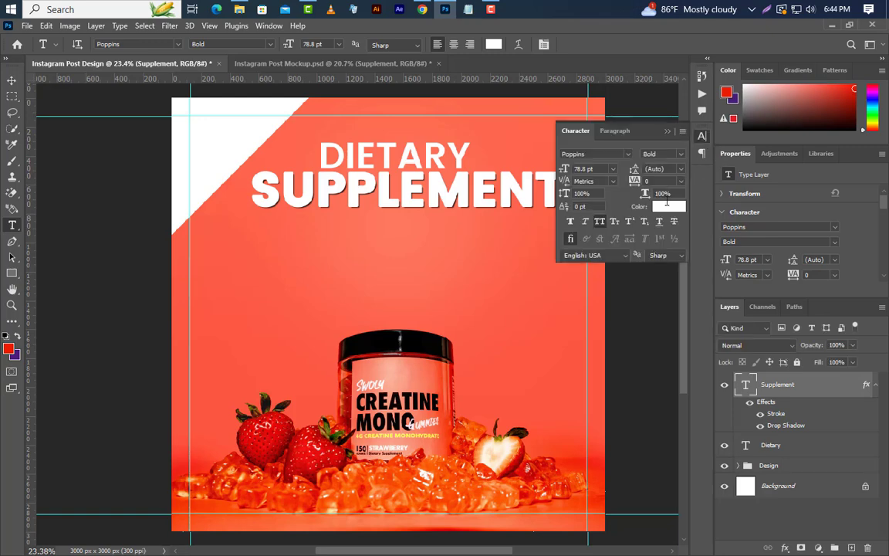
{"action": "left_click", "coordinate": [667, 207]}
{"action": "type", "text": "000000"}
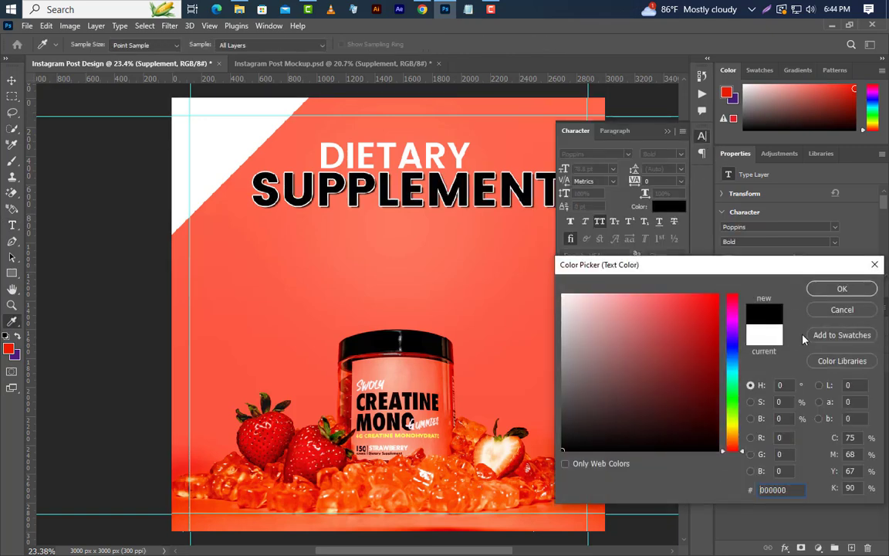
{"action": "left_click", "coordinate": [842, 290]}
{"action": "left_click", "coordinate": [668, 130]}
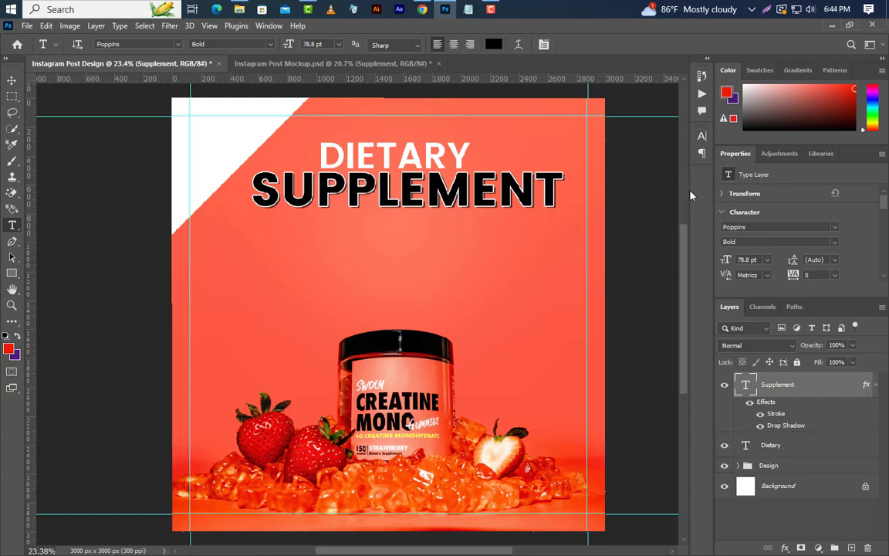
{"action": "left_click", "coordinate": [11, 79]}
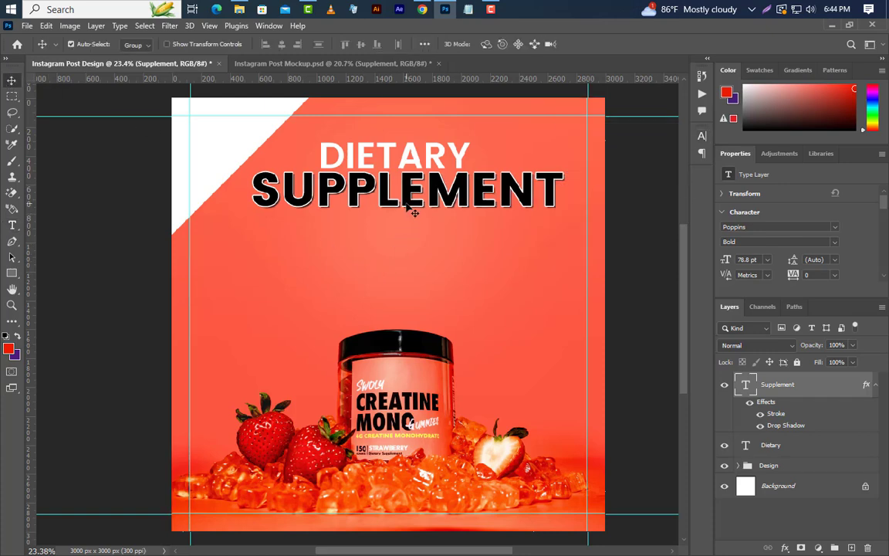
{"action": "left_click_drag", "start_coordinate": [413, 210], "coordinate": [394, 224]}
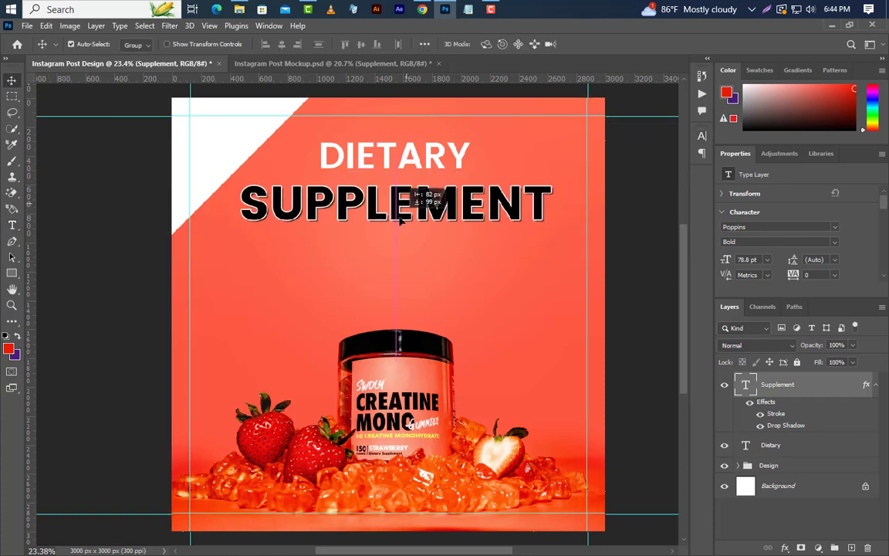
- Draw a closed white Pen shape about 2171 x 538 px with a curved upper edge across the lower-left part of SUPPLEMENT
{"action": "left_click", "coordinate": [11, 241]}
{"action": "left_click", "coordinate": [47, 241]}
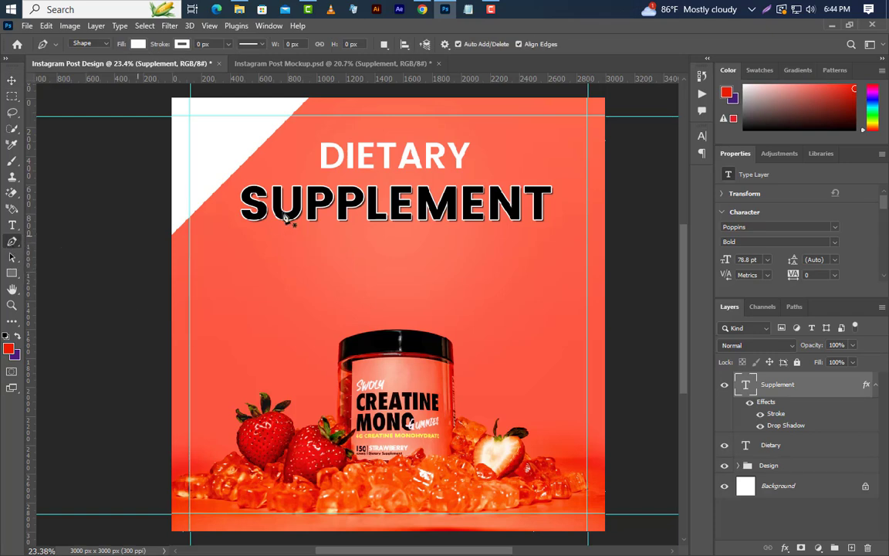
{"action": "left_click", "coordinate": [246, 186]}
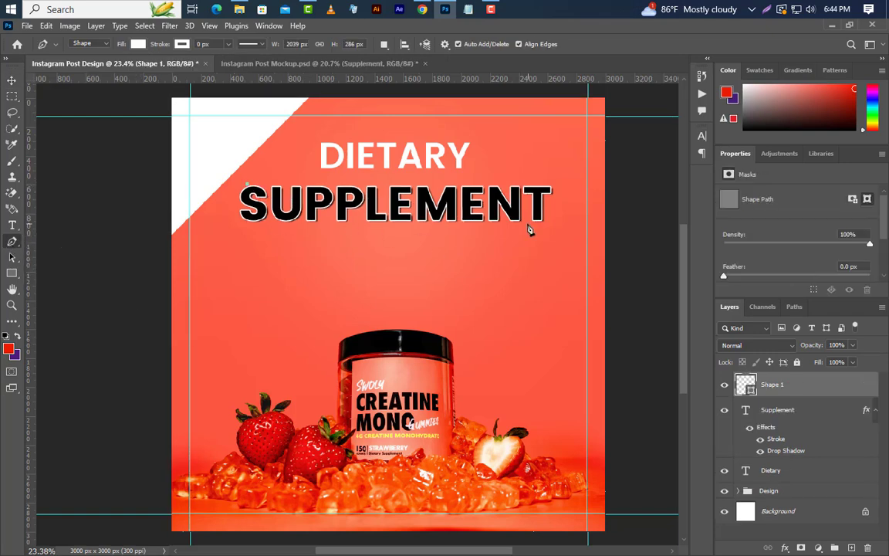
{"action": "left_click_drag", "start_coordinate": [526, 224], "coordinate": [637, 262]}
{"action": "key", "text": "alt"}
{"action": "left_click", "coordinate": [528, 224], "text": "alt"}
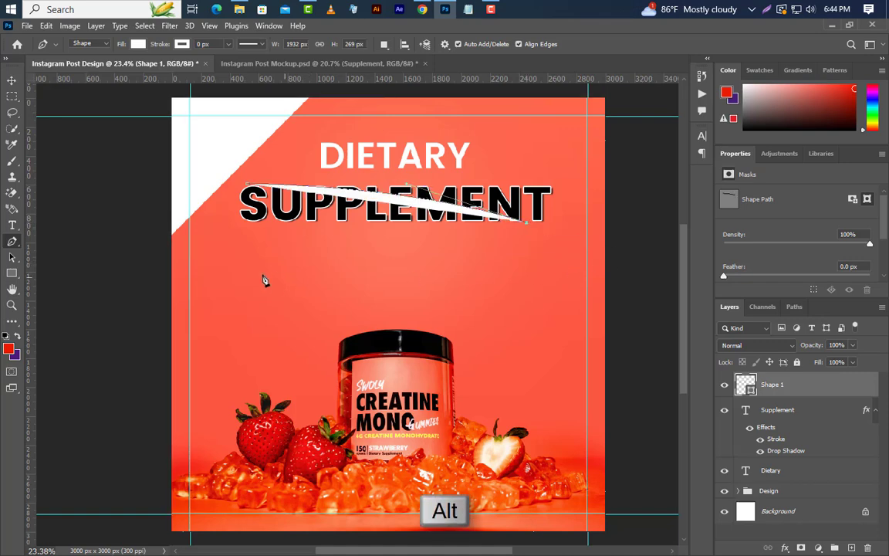
{"action": "left_click", "coordinate": [242, 259]}
{"action": "left_click", "coordinate": [213, 200]}
{"action": "left_click", "coordinate": [247, 187]}
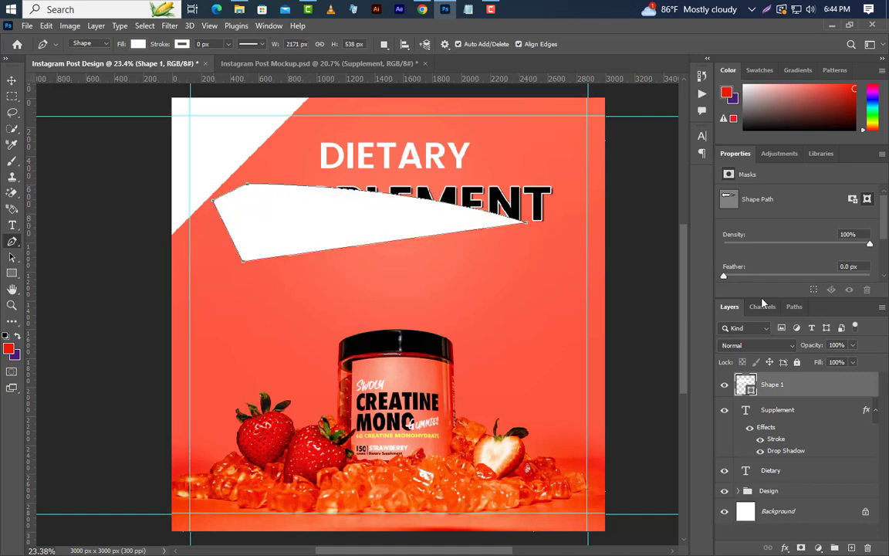
- Recolour the pen-drawn shape with the purple foreground colour (481c79)
{"action": "double_click", "coordinate": [749, 387]}
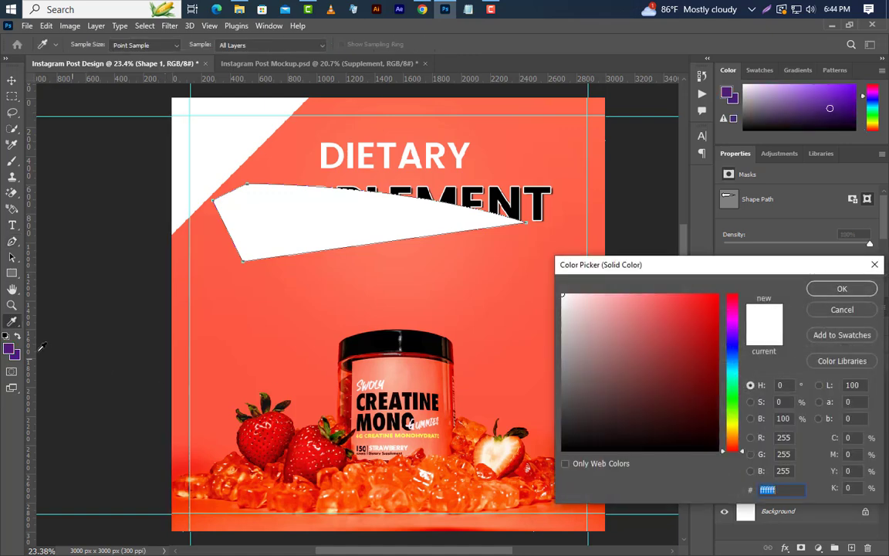
{"action": "left_click", "coordinate": [10, 350]}
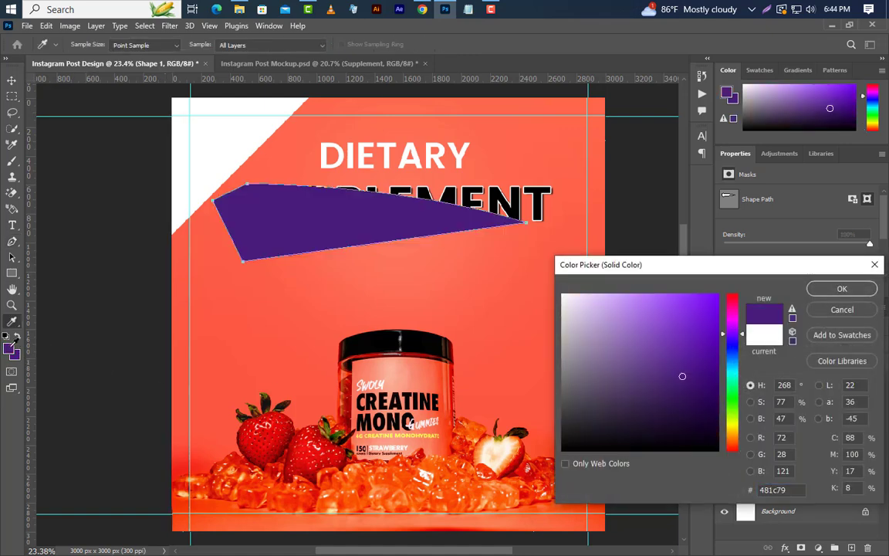
{"action": "left_click", "coordinate": [856, 290]}
- Clip the purple shape to the SUPPLEMENT text and group the two layers together
{"action": "right_click", "coordinate": [820, 388]}
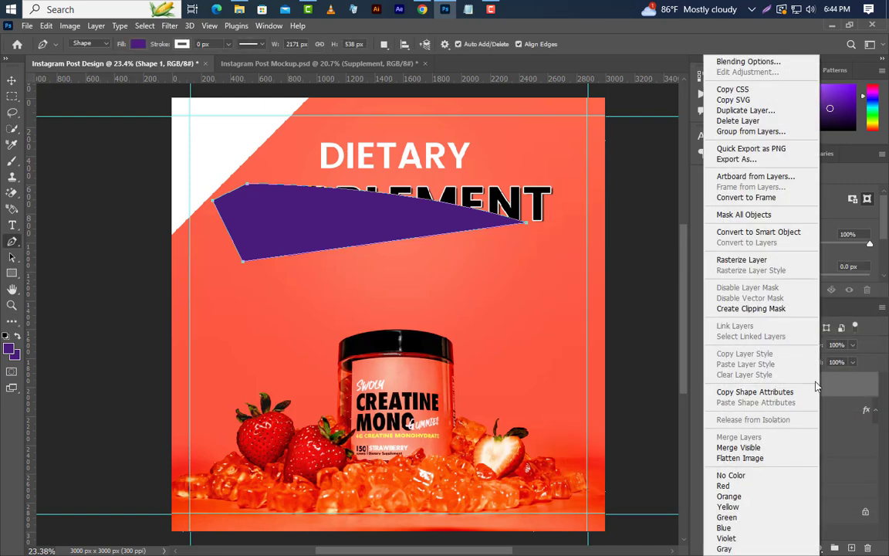
{"action": "left_click", "coordinate": [772, 282]}
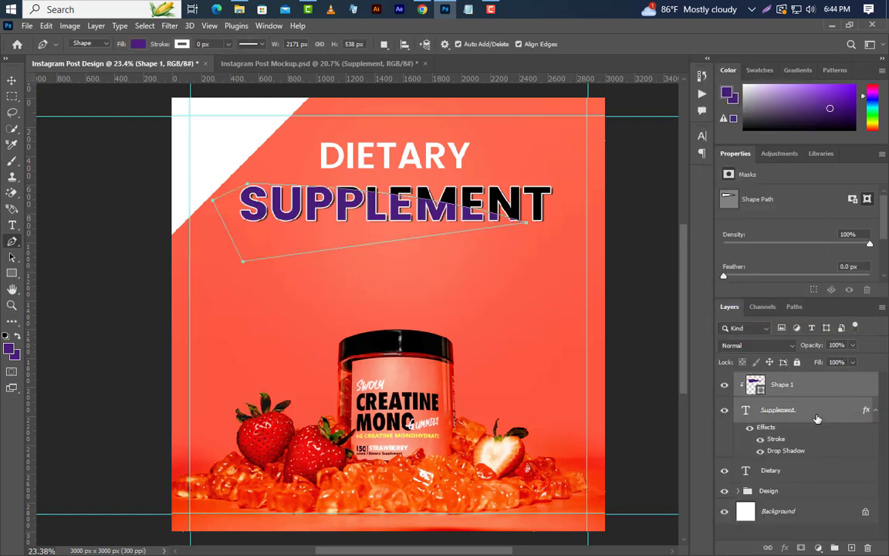
{"action": "left_click", "coordinate": [836, 541]}
{"action": "left_click", "coordinate": [834, 546]}
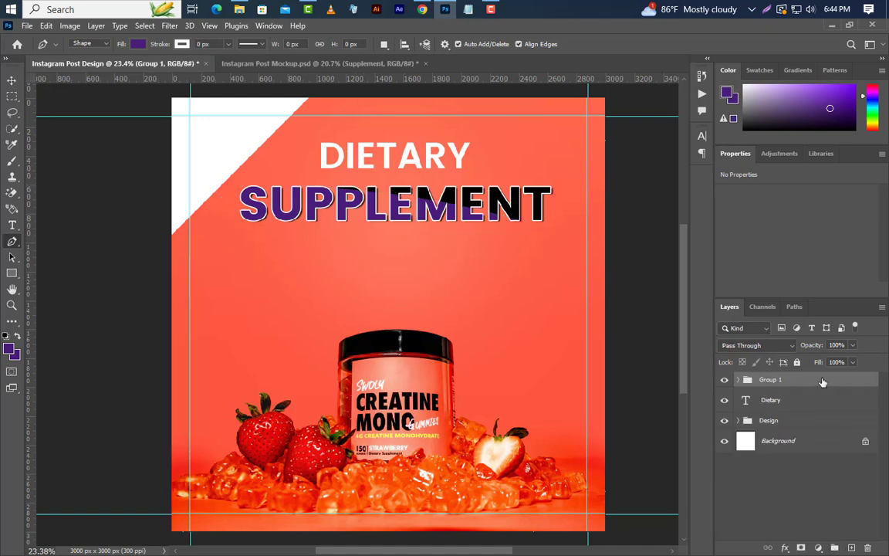
- Draw a purple rectangle about 1710 x 235 px directly below SUPPLEMENT
{"action": "key", "text": "t"}
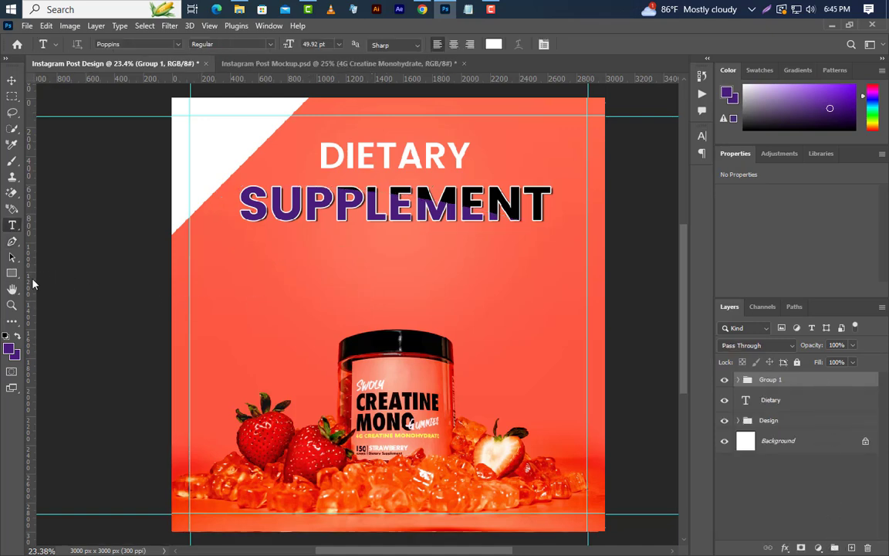
{"action": "left_click_drag", "start_coordinate": [12, 273], "coordinate": [44, 273]}
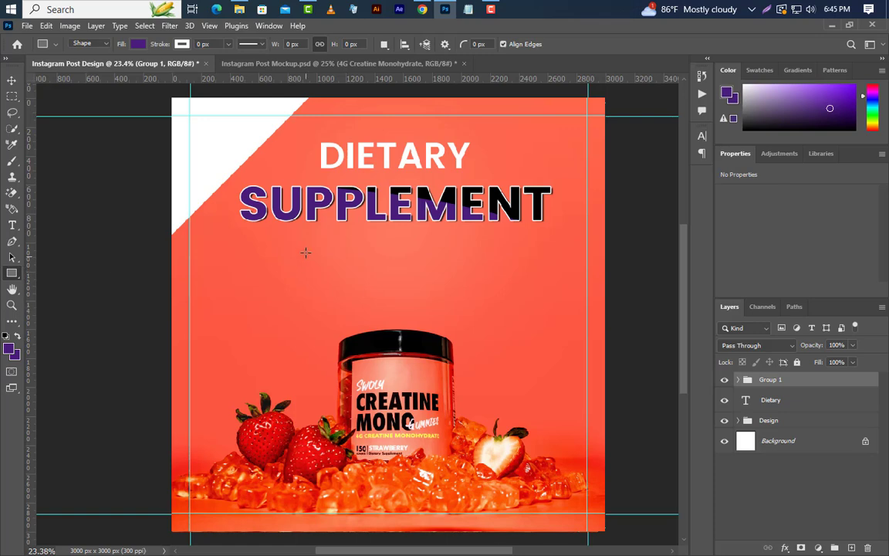
{"action": "left_click_drag", "start_coordinate": [272, 233], "coordinate": [519, 268]}
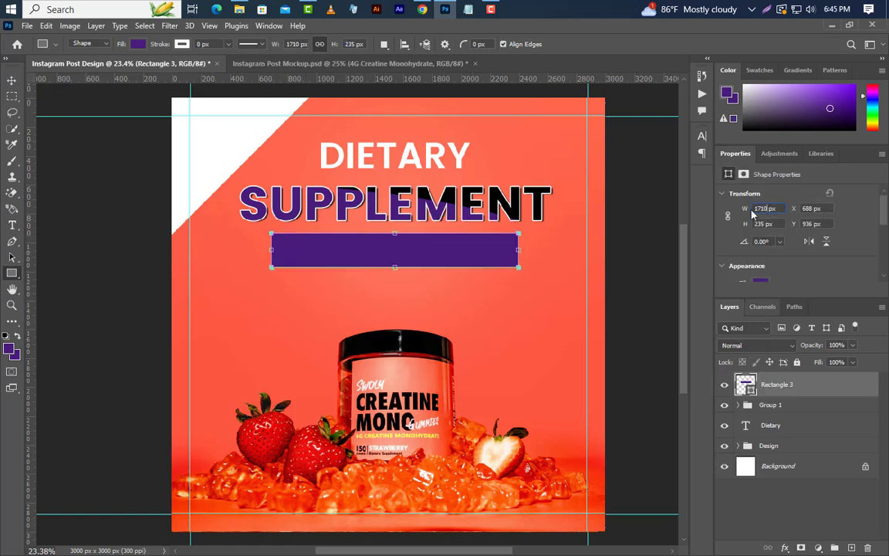
- Set the purple rectangle's size to 1500 x 200 px and round all its corners to 100 px
{"action": "left_click", "coordinate": [753, 211]}
{"action": "type", "text": "1"}
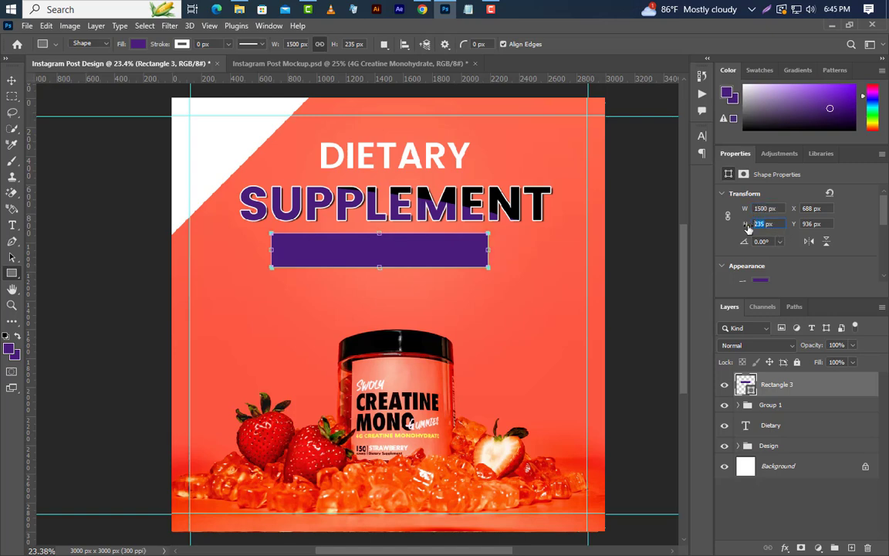
{"action": "type", "text": "200"}
{"action": "key", "text": "Return"}
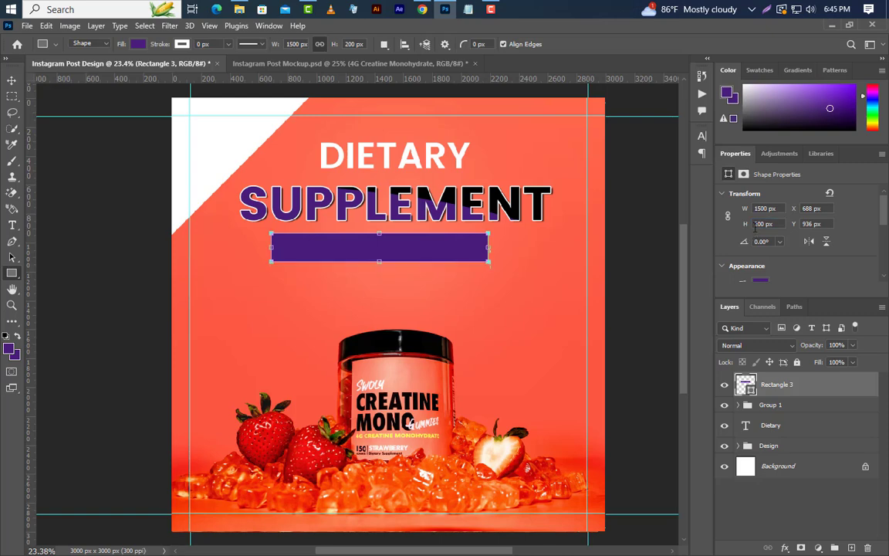
{"action": "scroll", "coordinate": [807, 253], "scroll_direction": "down", "scroll_amount": 5}
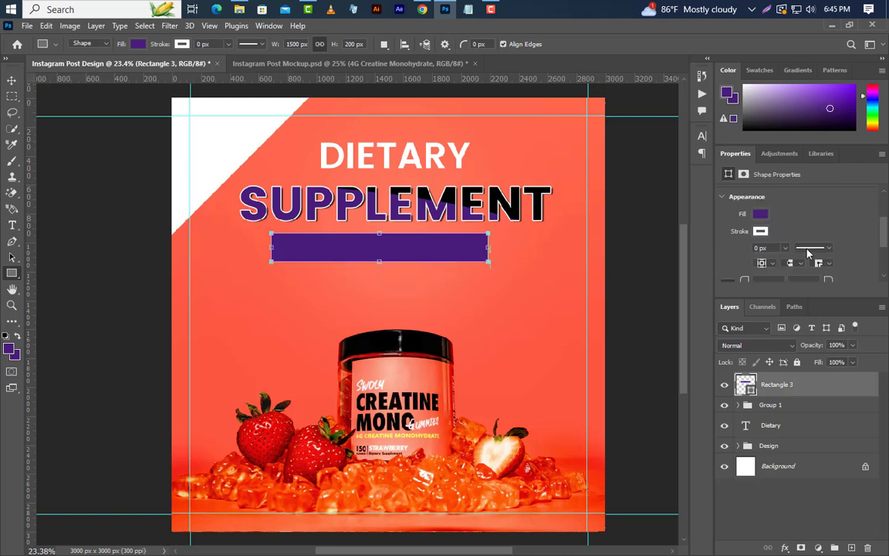
{"action": "left_click_drag", "start_coordinate": [745, 263], "coordinate": [858, 263]}
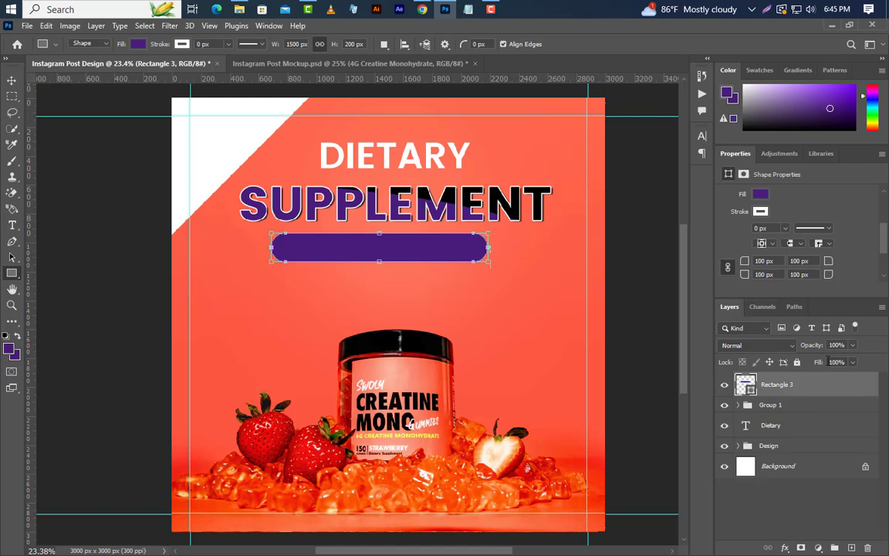
- Apply a reflected gradient overlay from cd3a26 to fd8e78 to the rounded bar, with a 0° angle and 113% scale
{"action": "right_click", "coordinate": [820, 386]}
{"action": "left_click", "coordinate": [772, 67]}
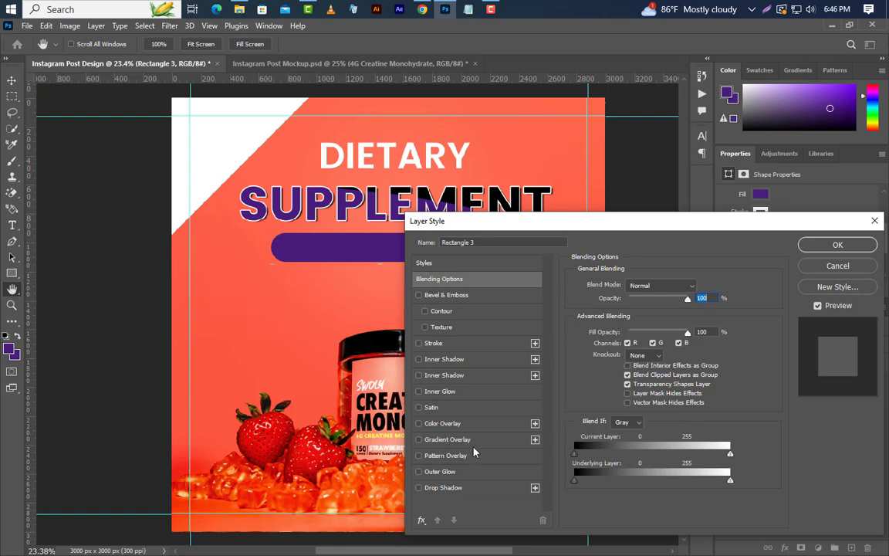
{"action": "left_click", "coordinate": [461, 440]}
{"action": "left_click", "coordinate": [655, 317]}
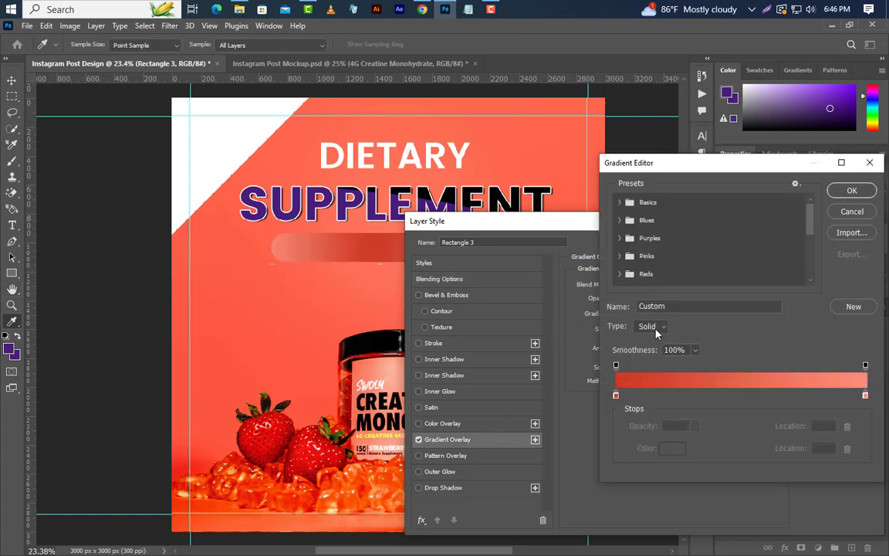
{"action": "double_click", "coordinate": [616, 395]}
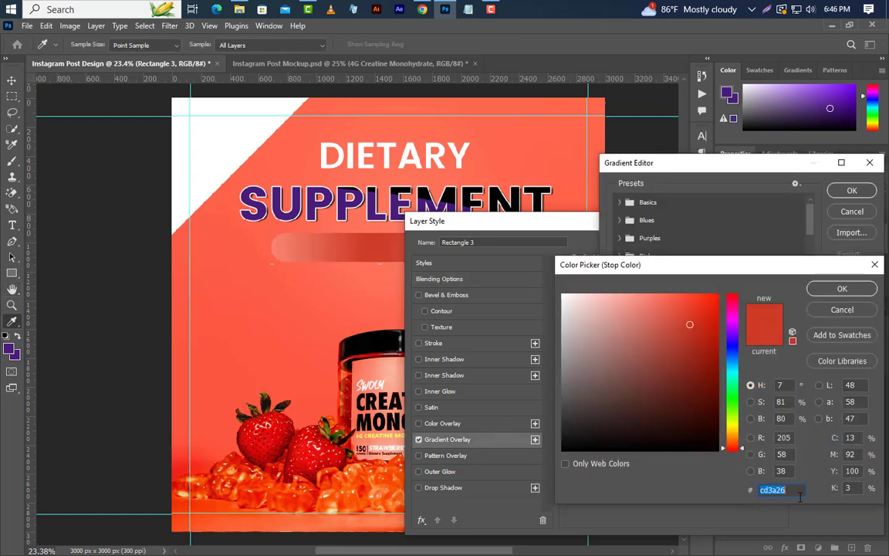
{"action": "left_click", "coordinate": [825, 290]}
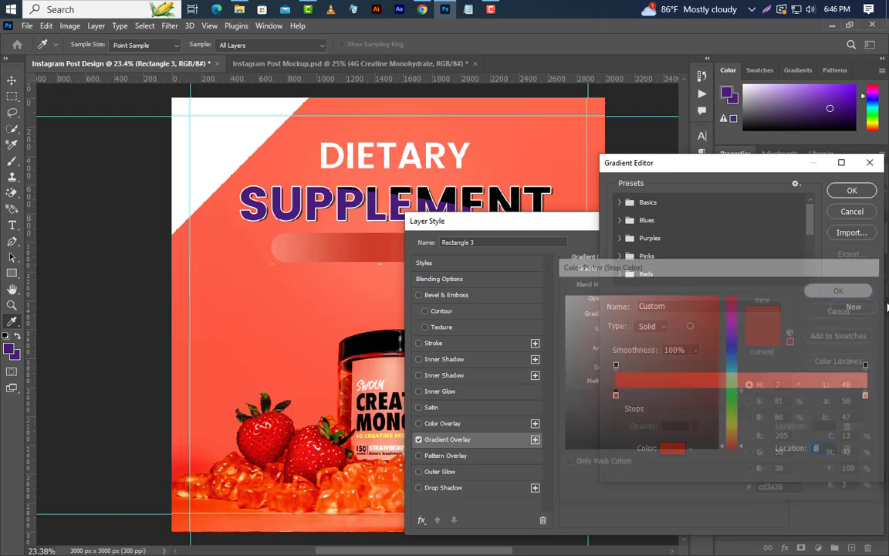
{"action": "double_click", "coordinate": [866, 396]}
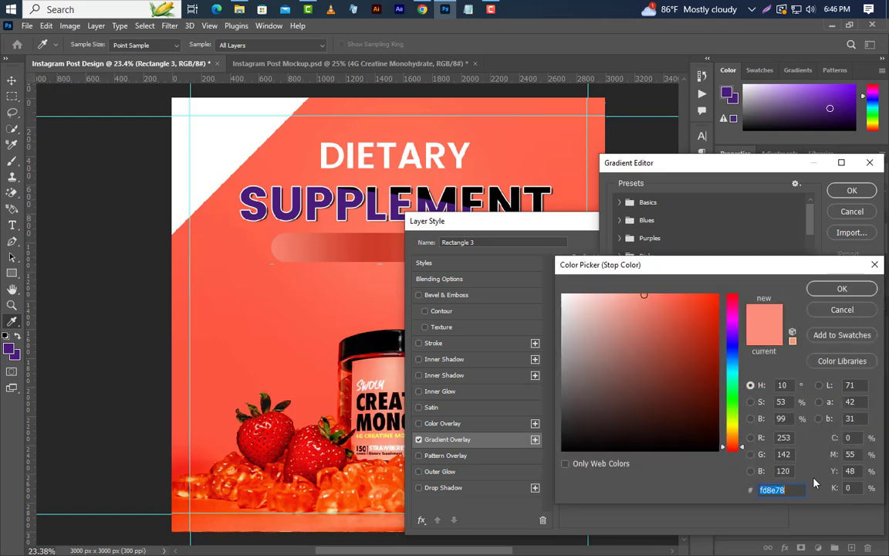
{"action": "left_click", "coordinate": [840, 289]}
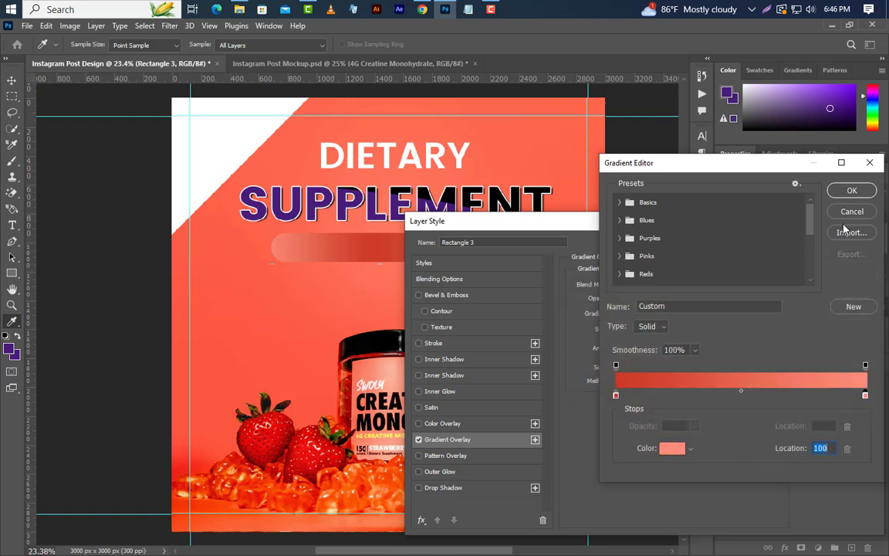
{"action": "left_click", "coordinate": [851, 191]}
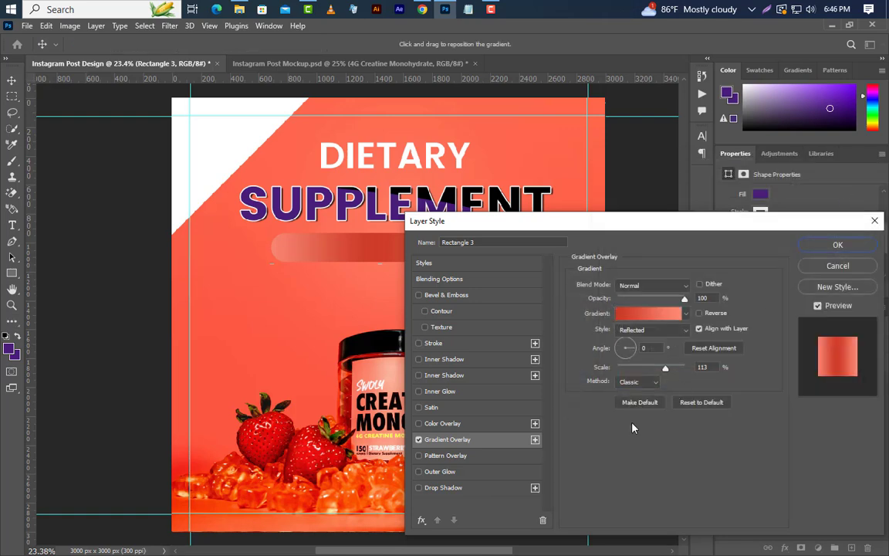
- Add a black Multiply drop shadow to the rounded bar with 35% opacity, 145° angle, 15 px distance and 35 px size
{"action": "left_click", "coordinate": [492, 490]}
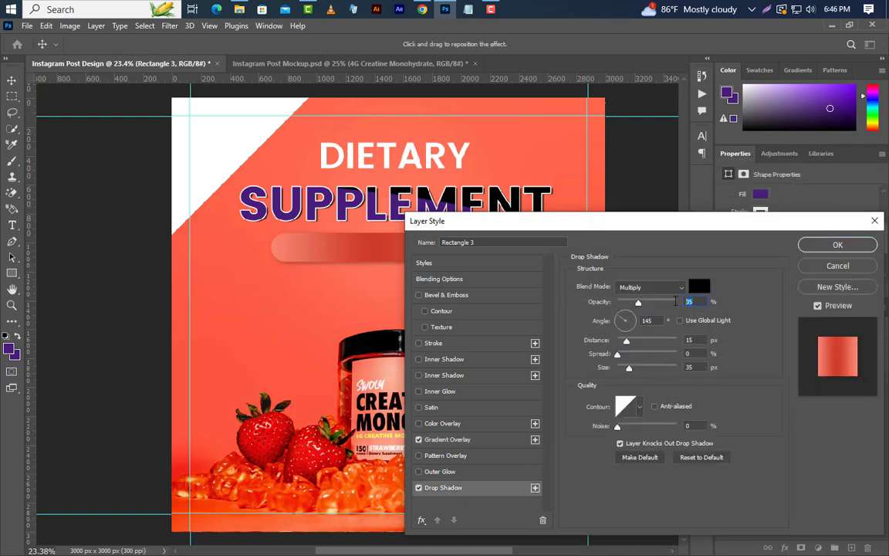
{"action": "double_click", "coordinate": [641, 321]}
{"action": "key", "text": "Tab"}
{"action": "key", "text": "Tab"}
{"action": "key", "text": "Tab"}
{"action": "left_click", "coordinate": [838, 246]}
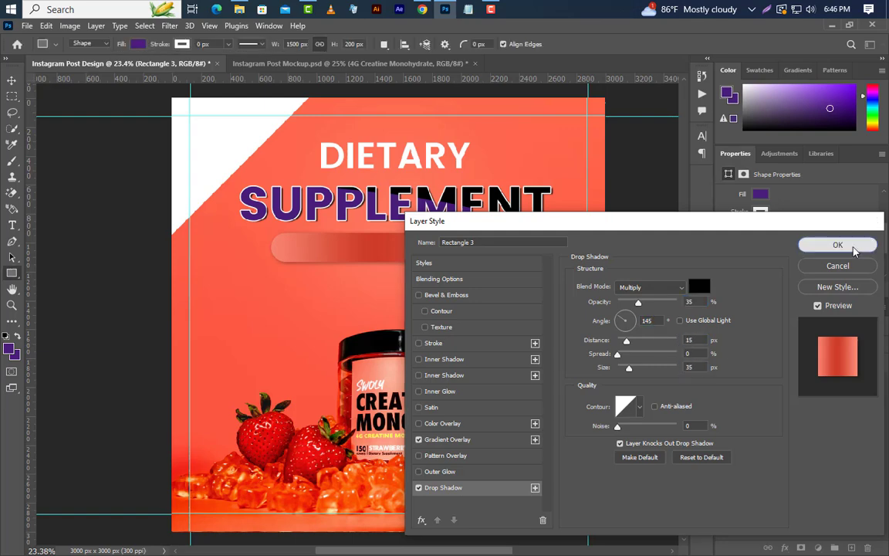
- Add the white Poppins Regular text "4G Creatine Monohydrate" over the gradient bar and set its size to 25 pt
{"action": "left_click", "coordinate": [850, 546]}
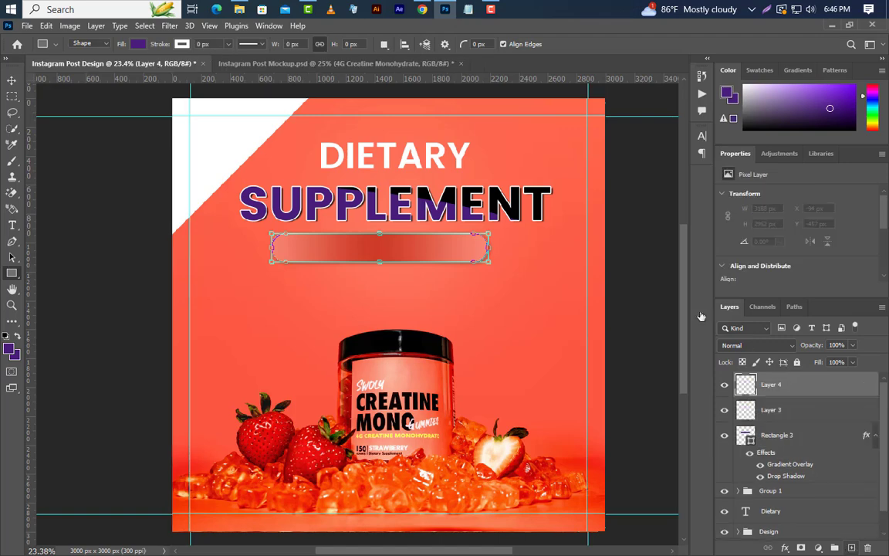
{"action": "left_click", "coordinate": [11, 224]}
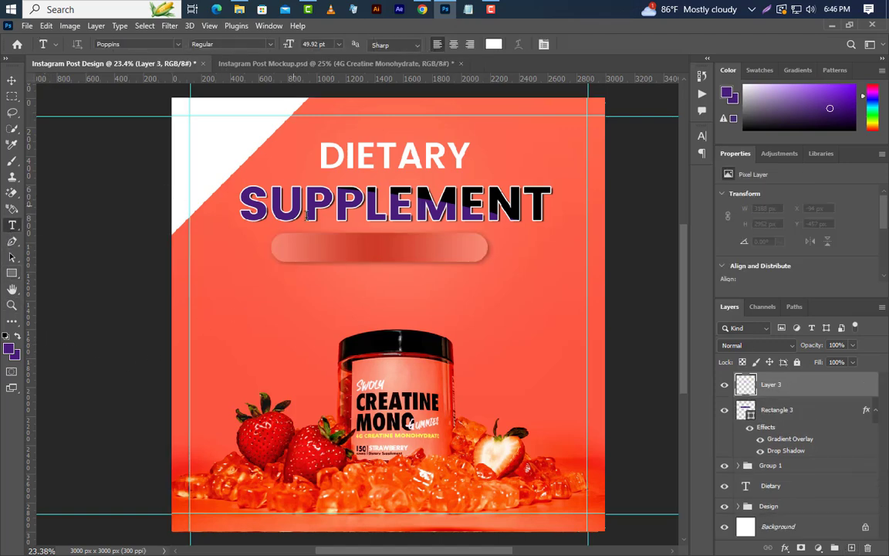
{"action": "left_click", "coordinate": [285, 251]}
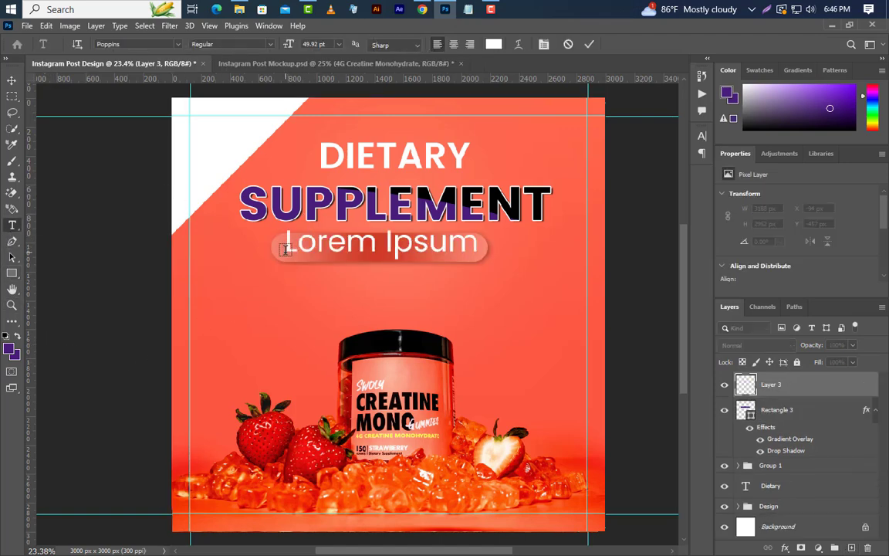
{"action": "type", "text": "4G Creatine Monohydrate"}
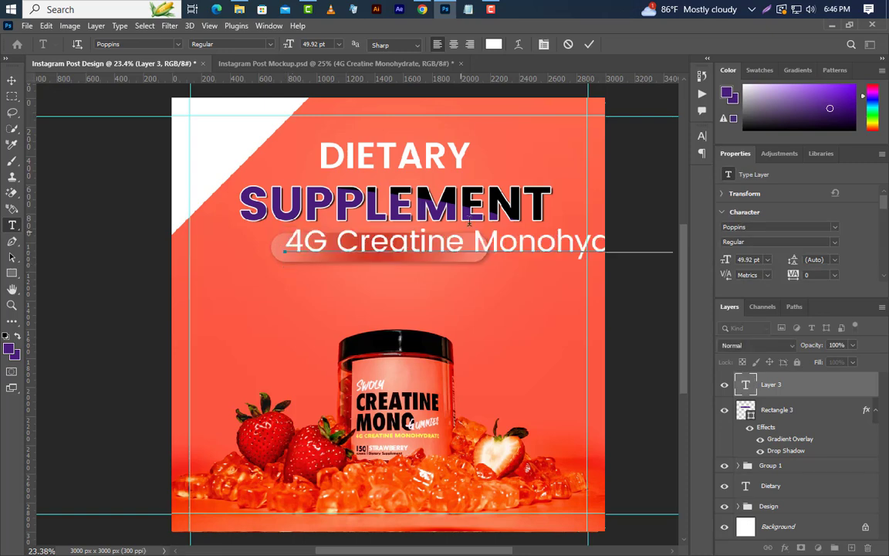
{"action": "left_click", "coordinate": [591, 47]}
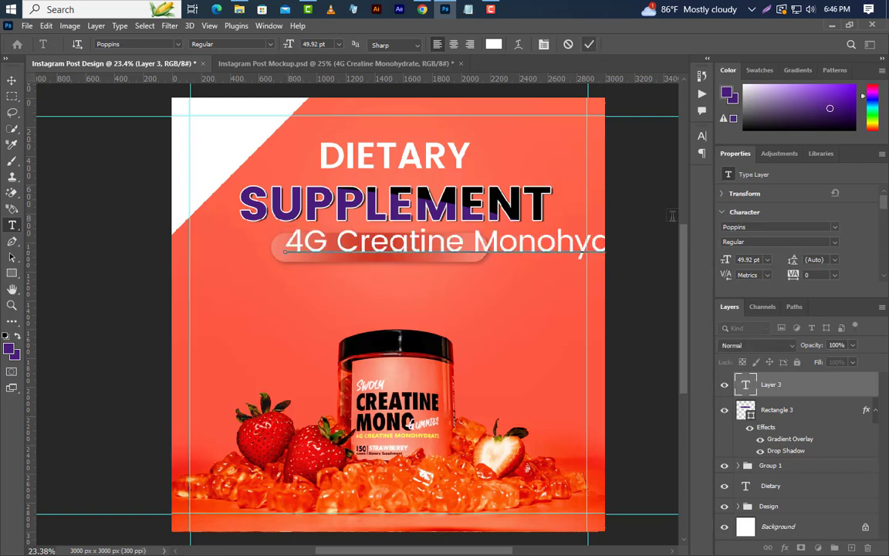
{"action": "left_click", "coordinate": [749, 260]}
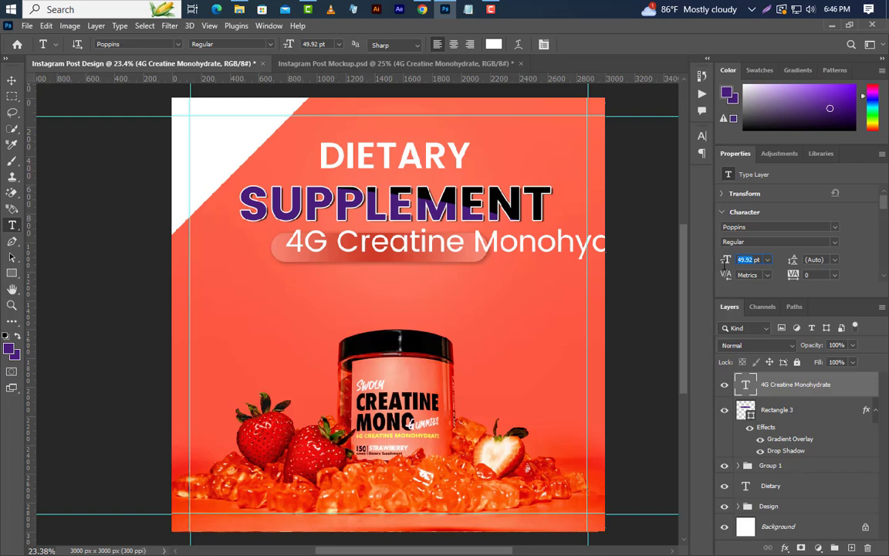
{"action": "type", "text": "25"}
{"action": "key", "text": "Return"}
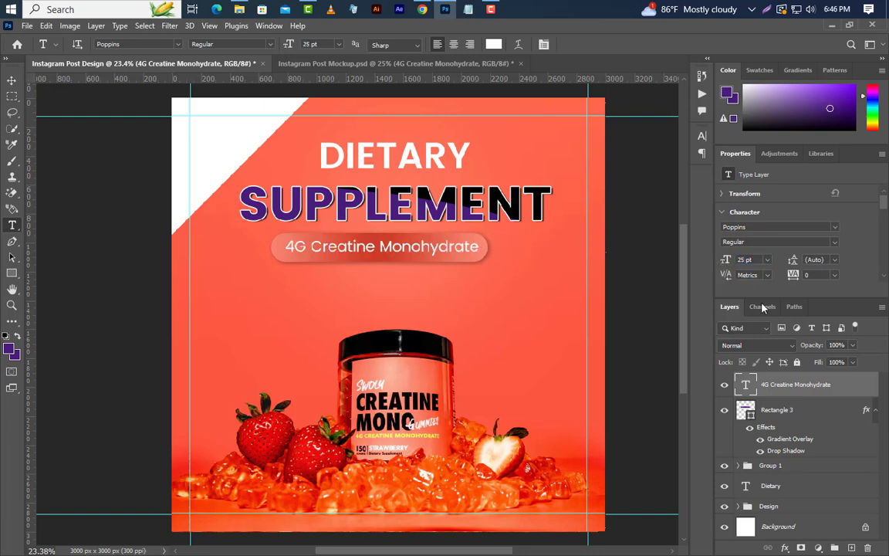
- Centre the "4G Creatine Monohydrate" text within the bar using a selection of the bar's outline, and deselect
{"action": "left_click", "coordinate": [746, 410], "text": "ctrl"}
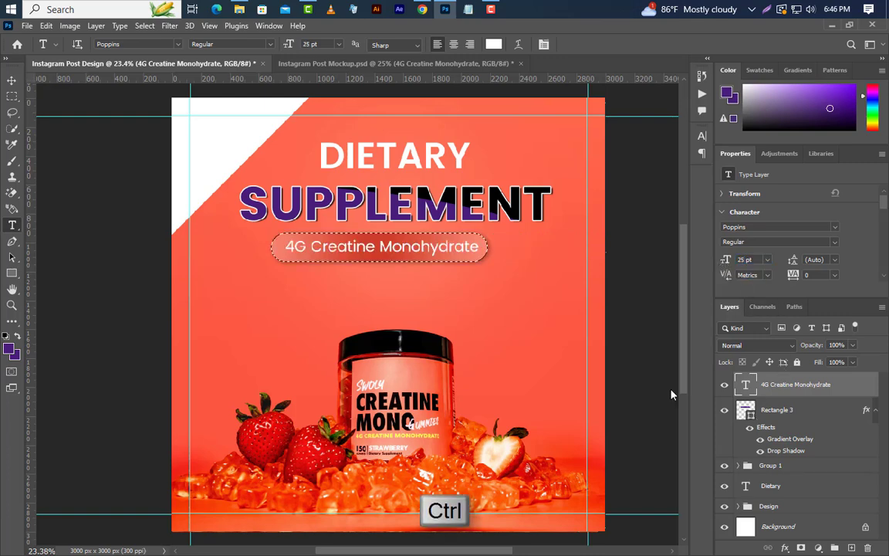
{"action": "key", "text": "v"}
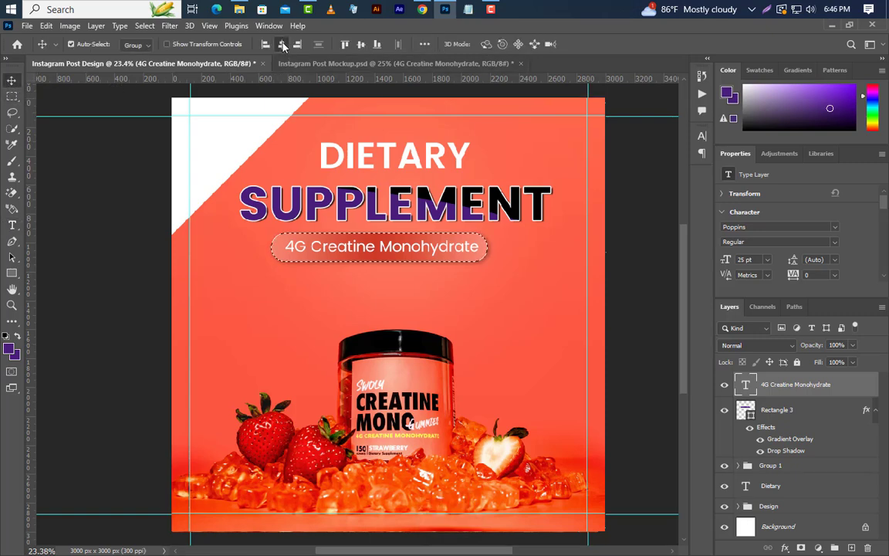
{"action": "left_click", "coordinate": [360, 44]}
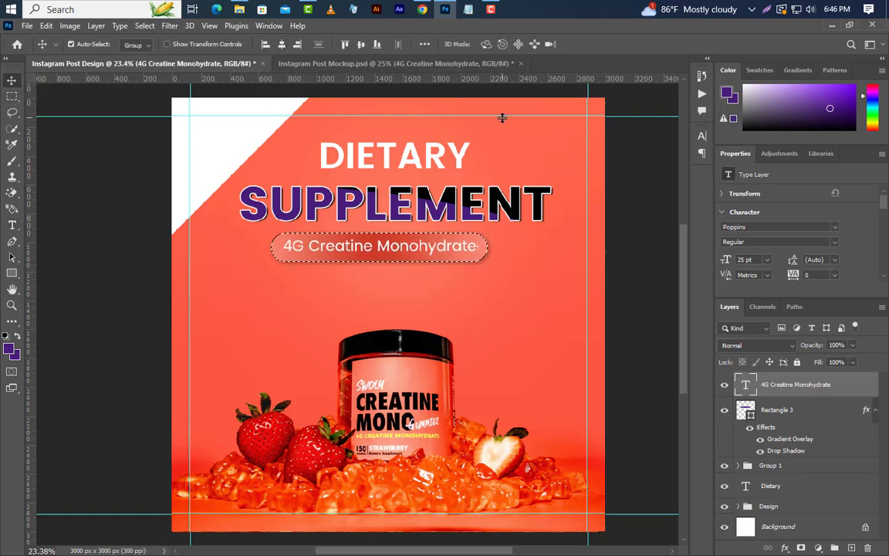
{"action": "left_click", "coordinate": [145, 25]}
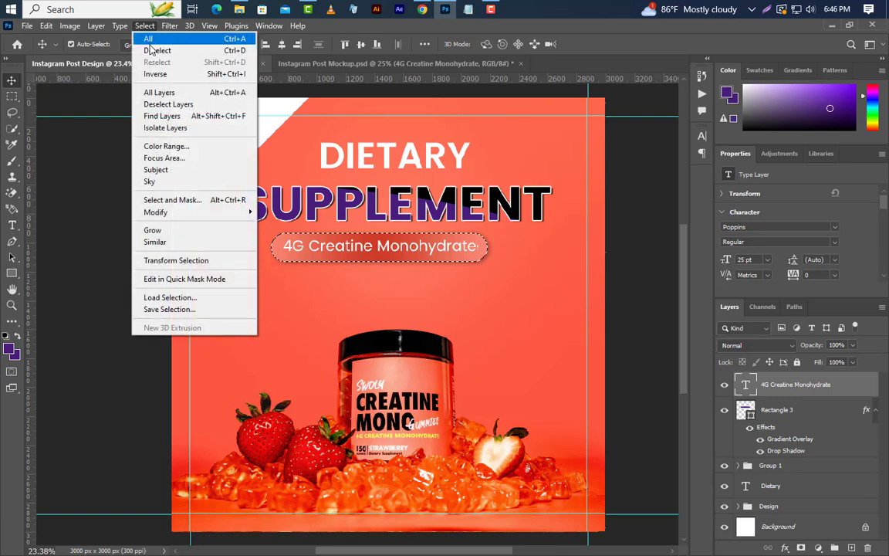
{"action": "left_click", "coordinate": [151, 51]}
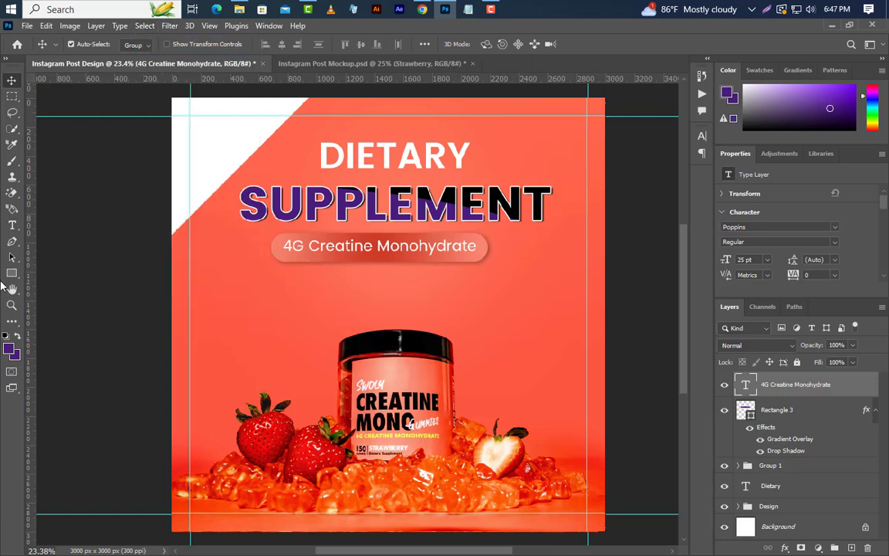
- Add the white text "Strawberry" below the gradient bar and set its size to 40 pt
{"action": "left_click", "coordinate": [12, 225]}
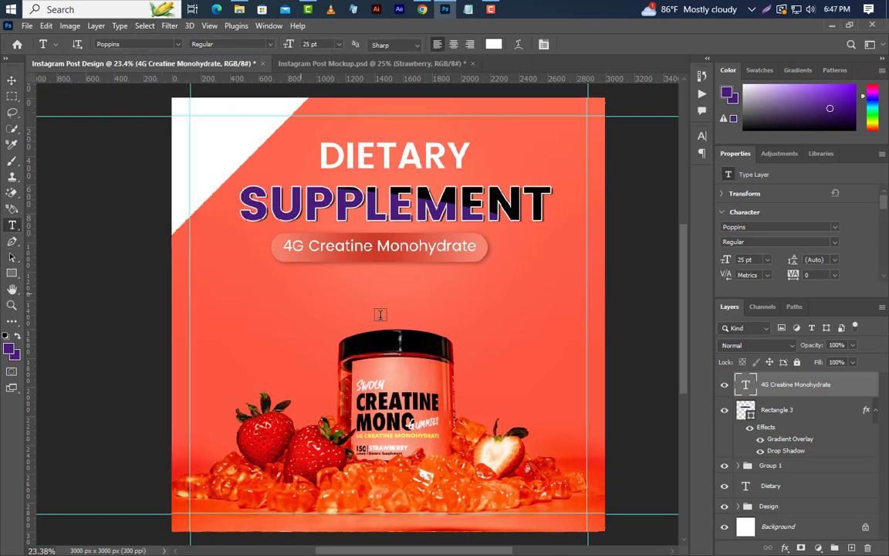
{"action": "left_click", "coordinate": [347, 292]}
{"action": "type", "text": "Strawberry"}
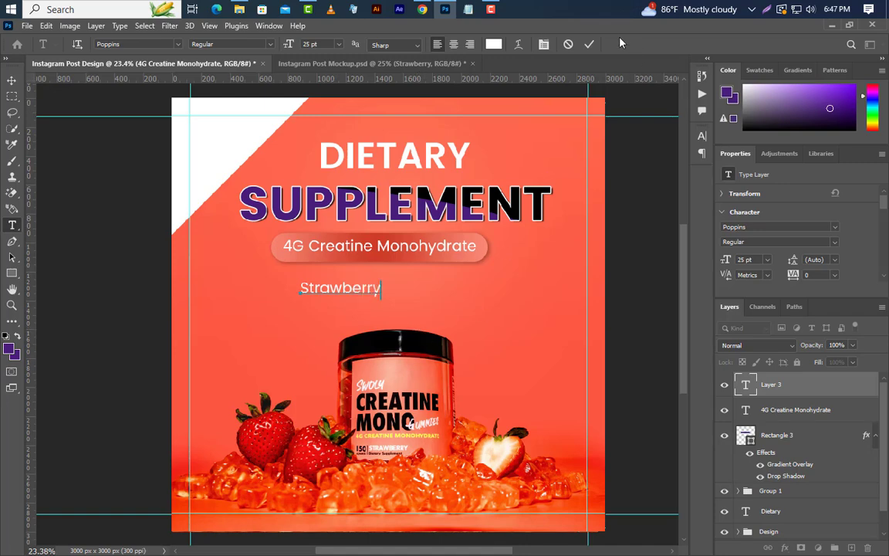
{"action": "left_click", "coordinate": [742, 259]}
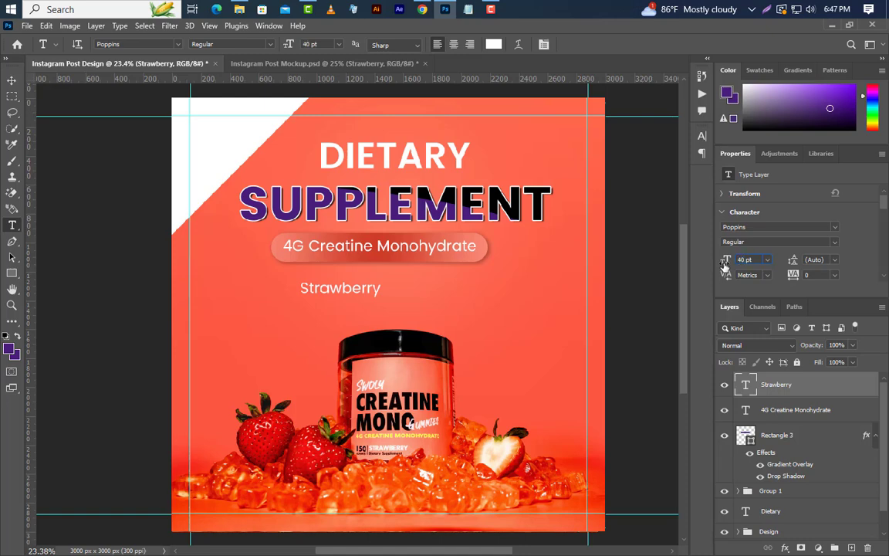
{"action": "key", "text": "Return"}
- Set the Strawberry text to Poppins Bold with All Caps
{"action": "left_click", "coordinate": [834, 245]}
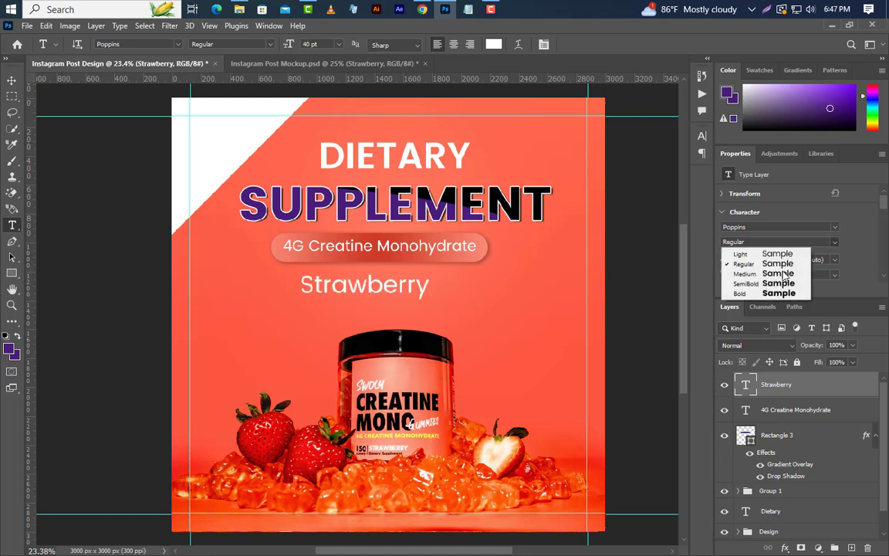
{"action": "left_click", "coordinate": [696, 265]}
{"action": "left_click", "coordinate": [701, 138]}
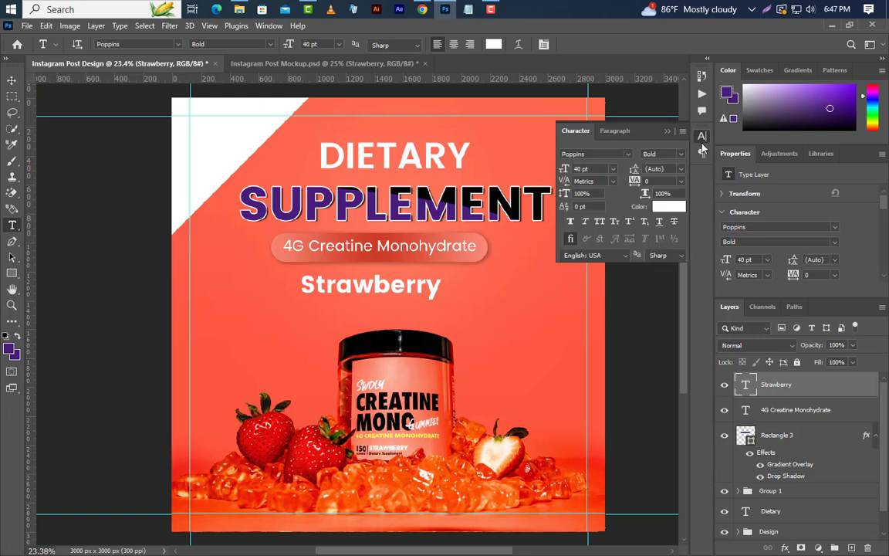
{"action": "left_click", "coordinate": [601, 223]}
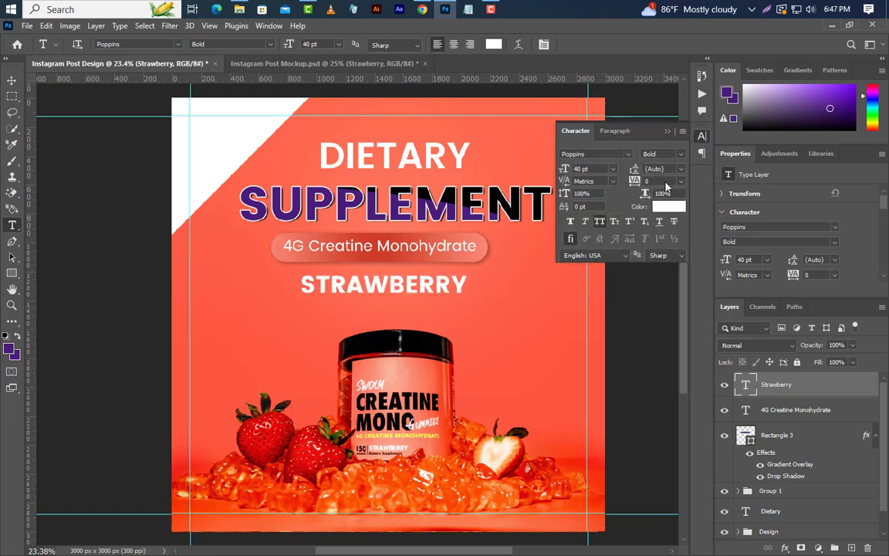
{"action": "left_click", "coordinate": [668, 134]}
{"action": "key", "text": "v"}
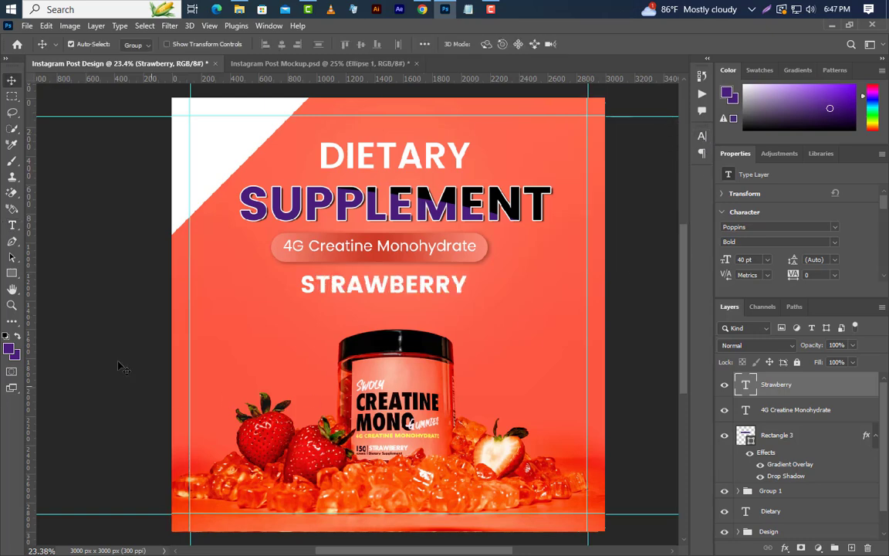
- Draw a purple circle in the empty area right of the jar and set its size to 450 x 450 px
{"action": "left_click", "coordinate": [12, 274]}
{"action": "left_click", "coordinate": [48, 256]}
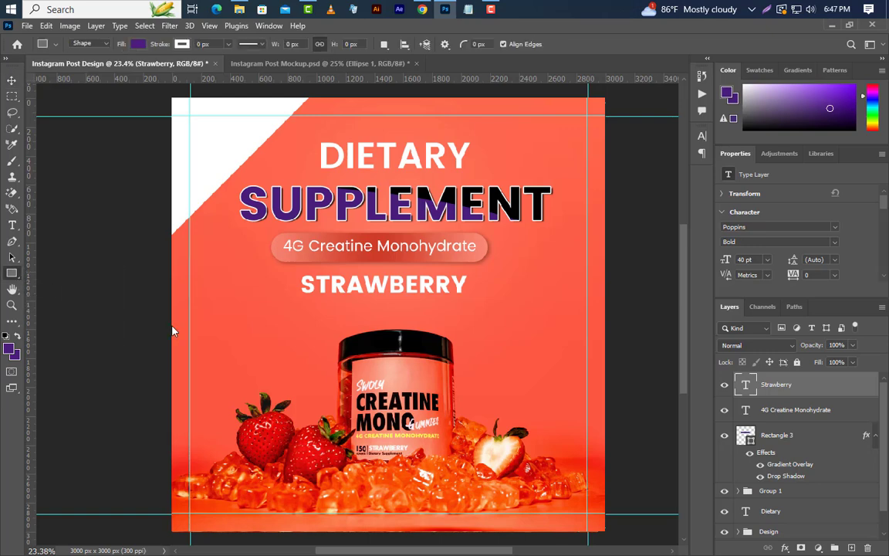
{"action": "left_click_drag", "start_coordinate": [505, 349], "coordinate": [573, 417]}
{"action": "left_click", "coordinate": [729, 216]}
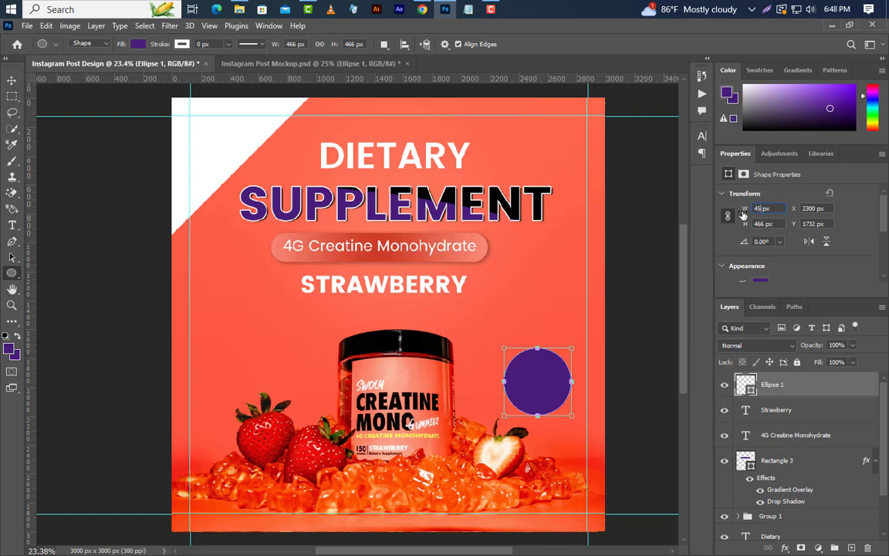
{"action": "key", "text": "Return"}
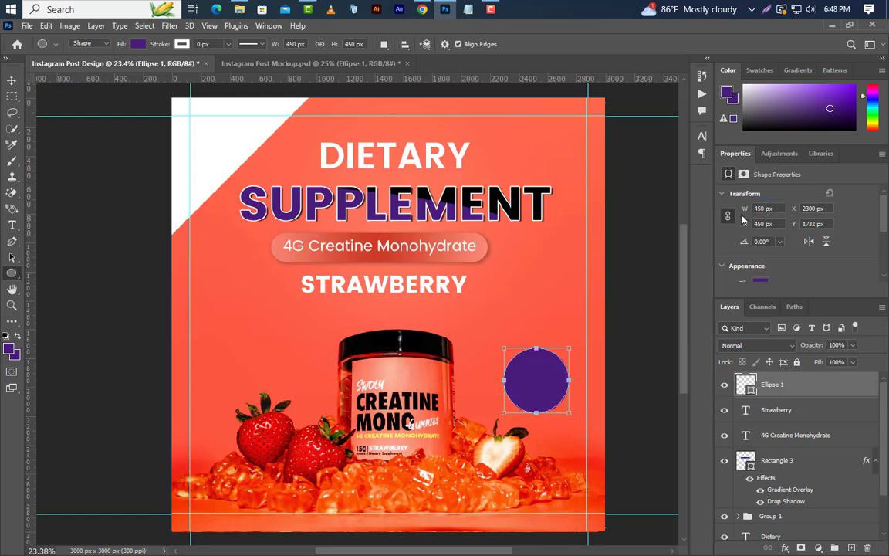
- Apply a Gradient Overlay to the circle from #cb3622 to #fd8e78, with Radial style, 45° angle and 125% scale
{"action": "right_click", "coordinate": [807, 384]}
{"action": "left_click", "coordinate": [766, 61]}
{"action": "left_click_drag", "start_coordinate": [671, 222], "coordinate": [810, 86]}
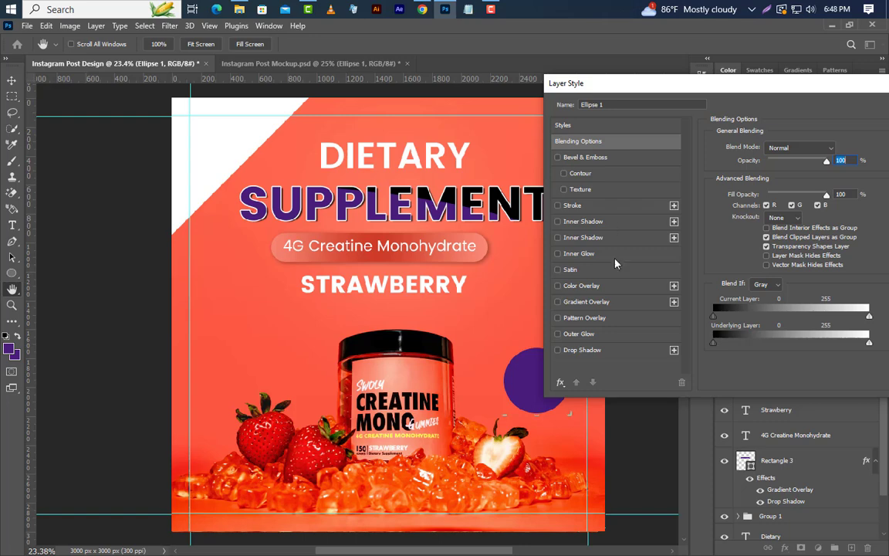
{"action": "left_click", "coordinate": [587, 302]}
{"action": "left_click", "coordinate": [802, 178]}
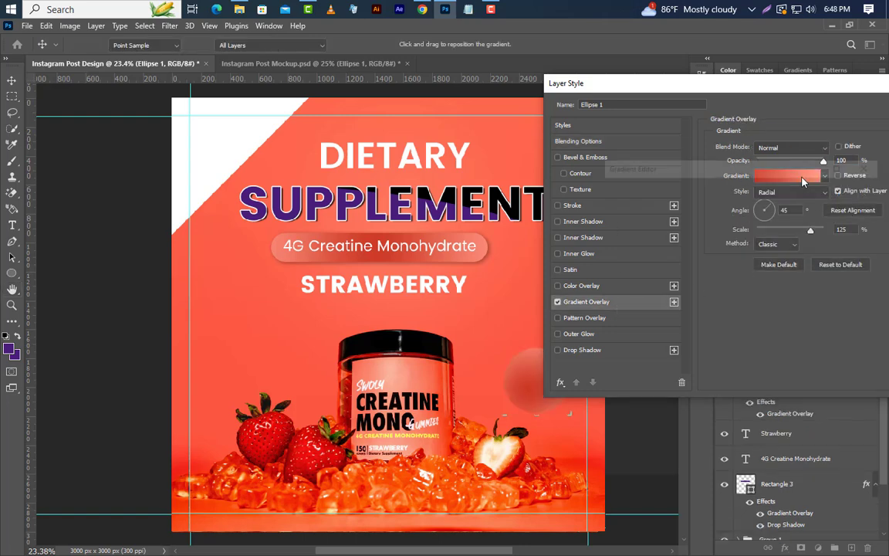
{"action": "double_click", "coordinate": [616, 396]}
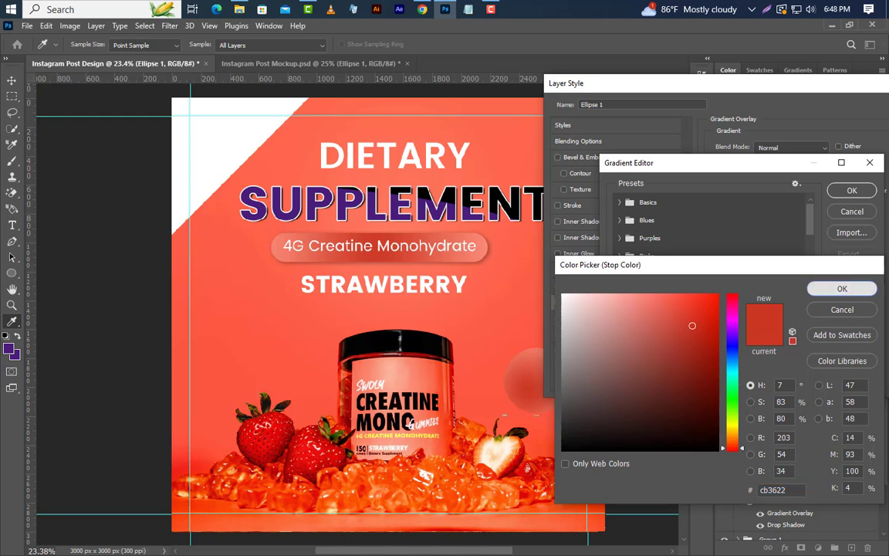
{"action": "left_click", "coordinate": [842, 309]}
{"action": "double_click", "coordinate": [865, 395]}
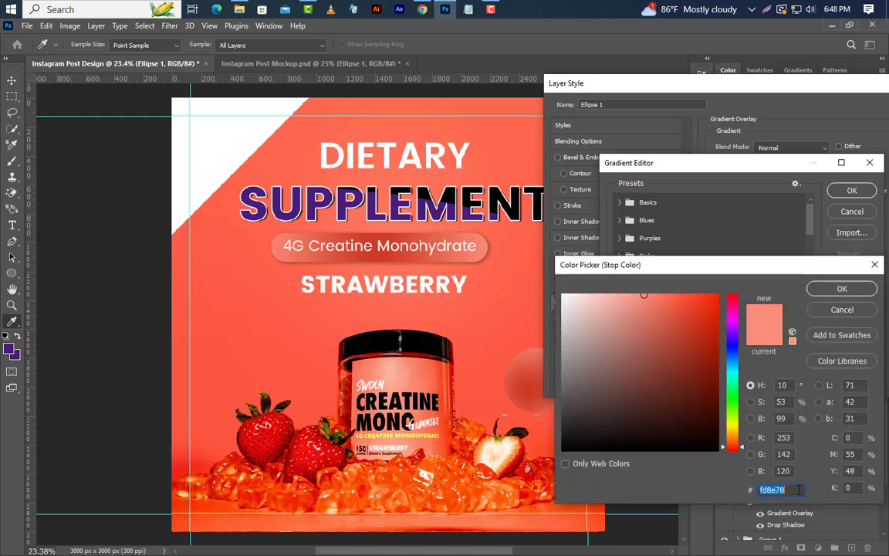
{"action": "left_click", "coordinate": [840, 290]}
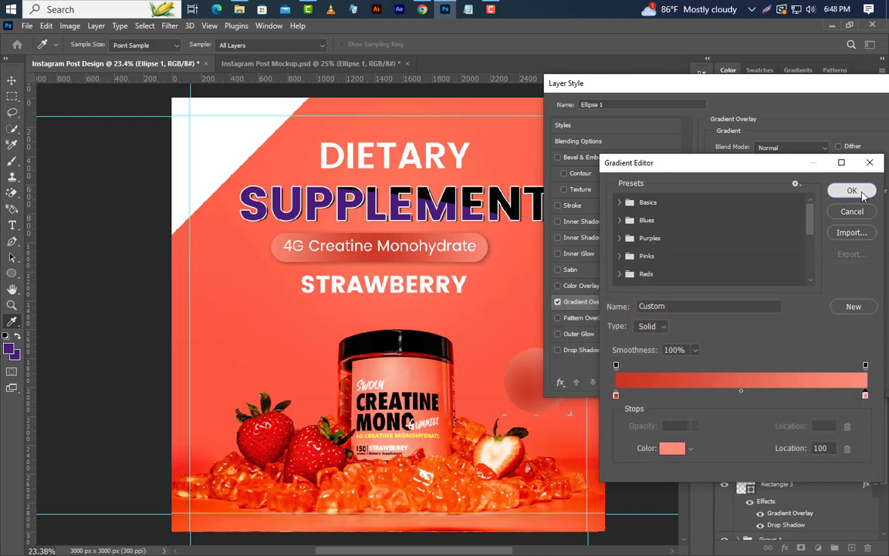
{"action": "left_click", "coordinate": [851, 191]}
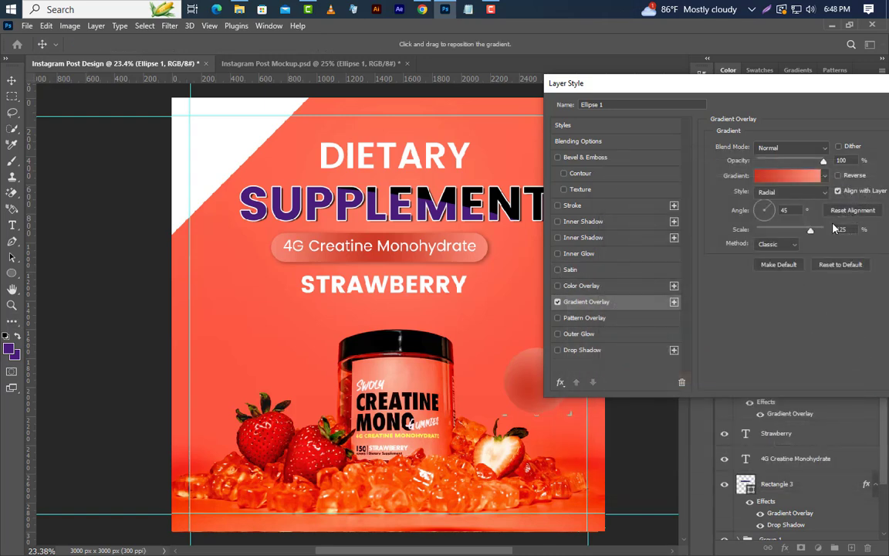
{"action": "left_click", "coordinate": [780, 192]}
{"action": "left_click", "coordinate": [775, 215]}
{"action": "key", "text": "Tab"}
- Add a Drop Shadow to the circle in Multiply mode with 35% opacity, 47° angle, 25 px distance and 50 px size
{"action": "left_click", "coordinate": [633, 350]}
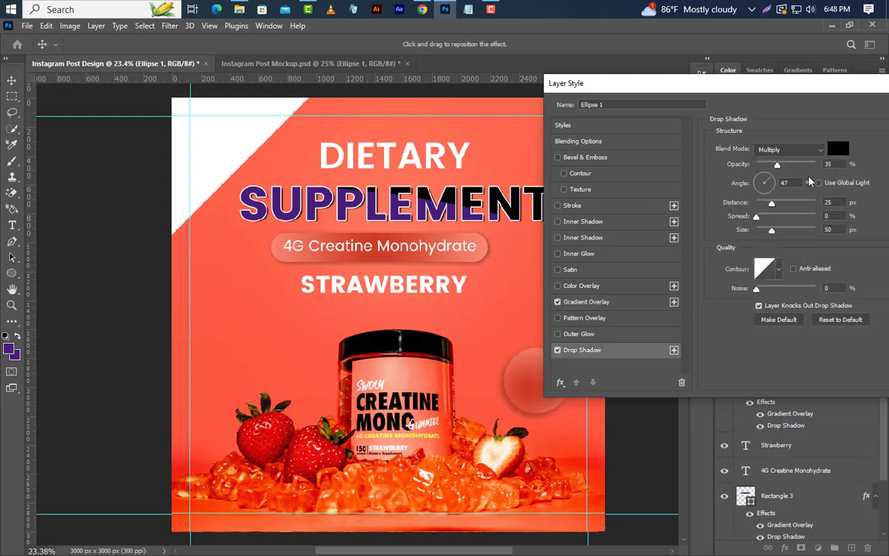
{"action": "left_click", "coordinate": [789, 149]}
{"action": "left_click", "coordinate": [792, 199]}
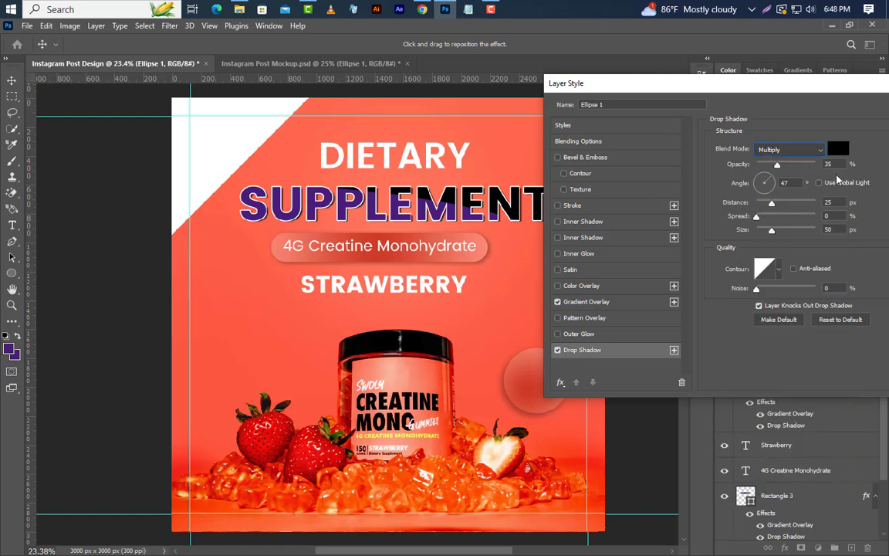
{"action": "key", "text": "Tab"}
{"action": "key", "text": "Tab"}
{"action": "double_click", "coordinate": [834, 201]}
{"action": "double_click", "coordinate": [837, 230]}
{"action": "left_click_drag", "start_coordinate": [844, 84], "coordinate": [409, 229]}
{"action": "left_click", "coordinate": [682, 187]}
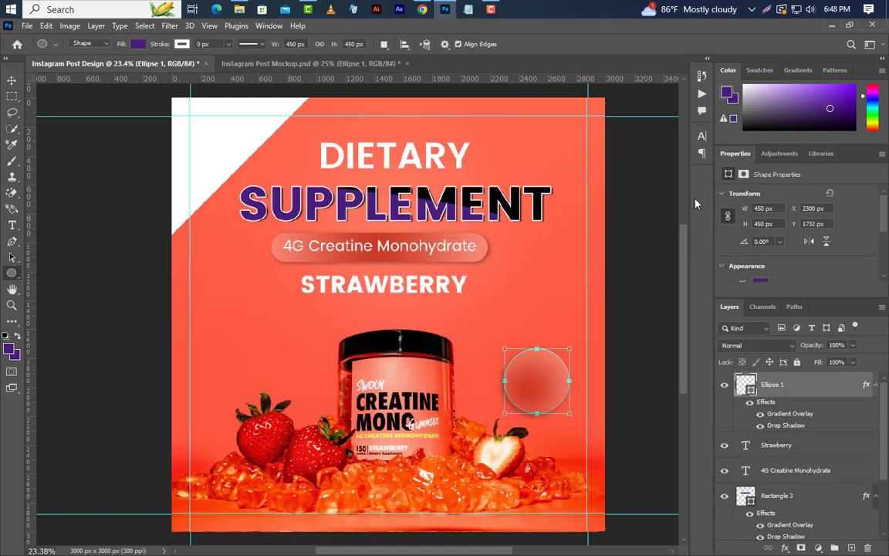
- Add the white text "150" on the circle and set it to 41.5 pt Poppins Bold
{"action": "key", "text": "t"}
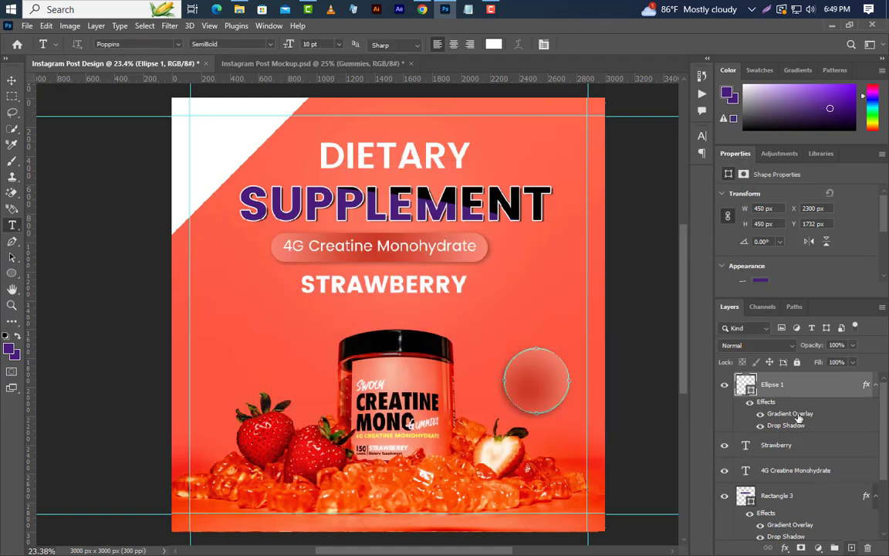
{"action": "key", "text": "ctrl+shift+alt+n"}
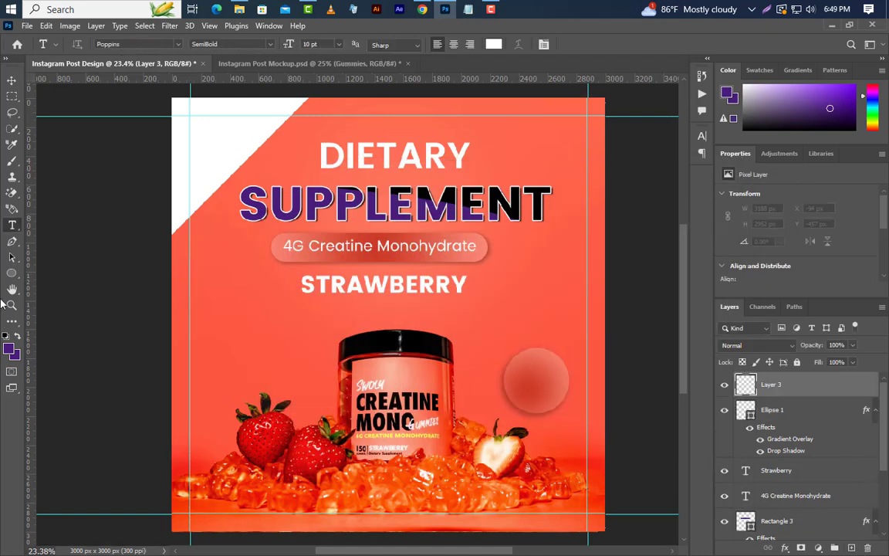
{"action": "left_click", "coordinate": [518, 378]}
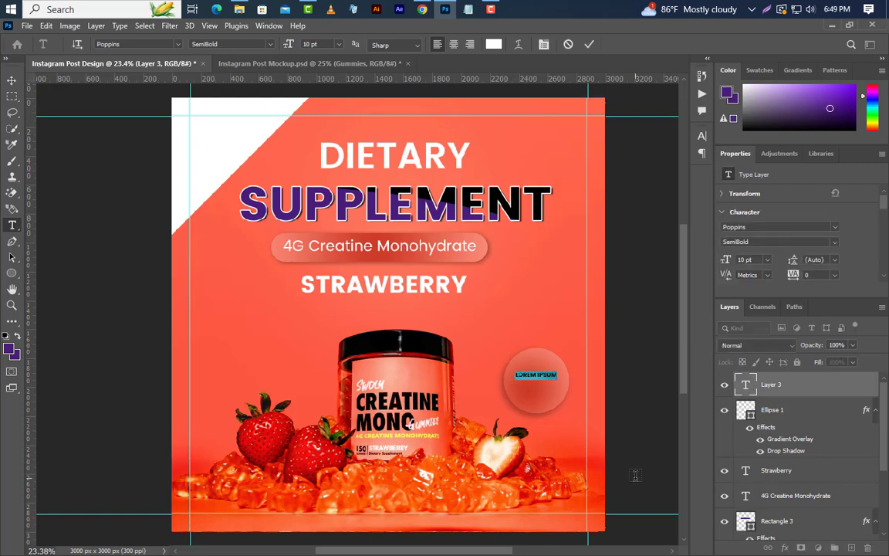
{"action": "type", "text": "150"}
{"action": "left_click", "coordinate": [737, 261]}
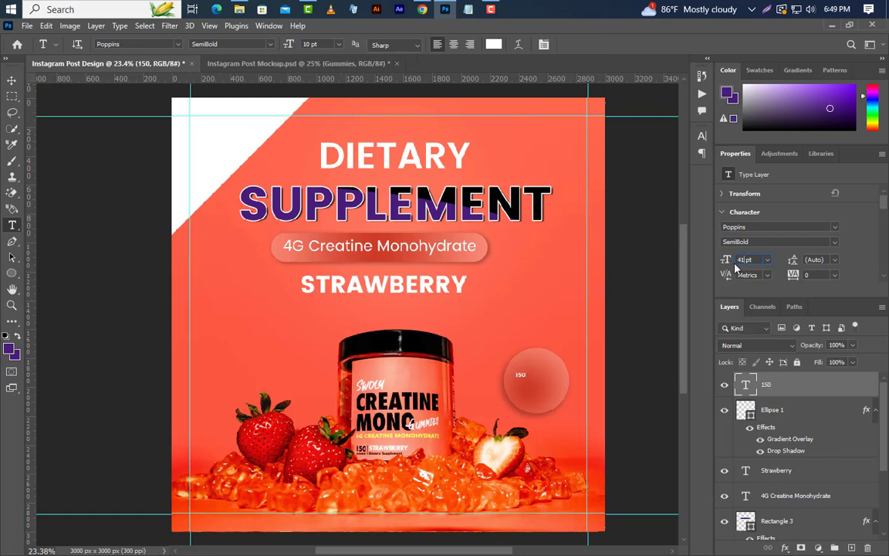
{"action": "key", "text": "Return"}
{"action": "left_click", "coordinate": [837, 244]}
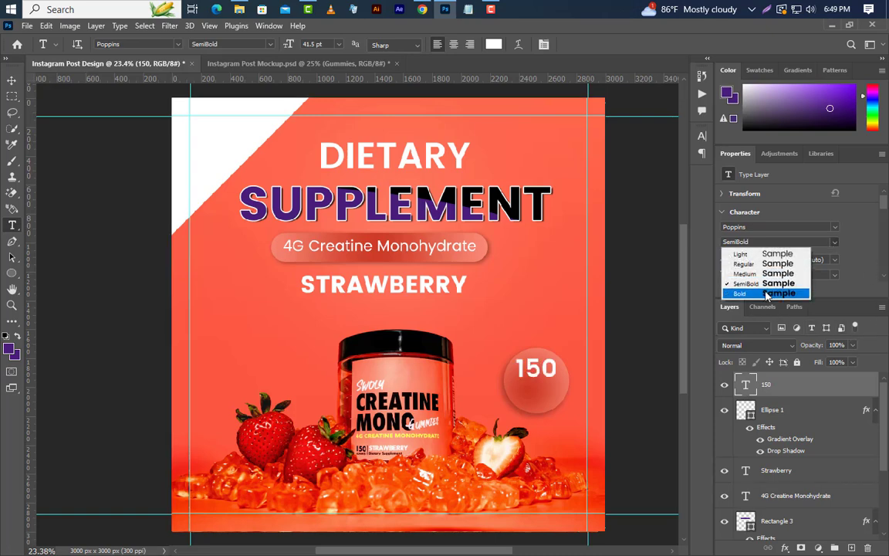
{"action": "left_click", "coordinate": [760, 289]}
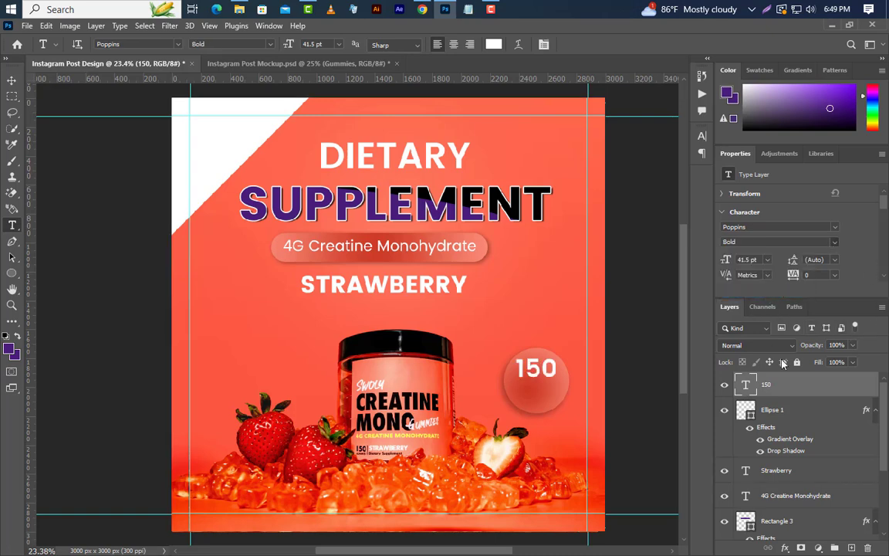
- Add the text "GUMMIES" as a separate text layer below "150" on the circle
{"action": "left_click", "coordinate": [511, 401]}
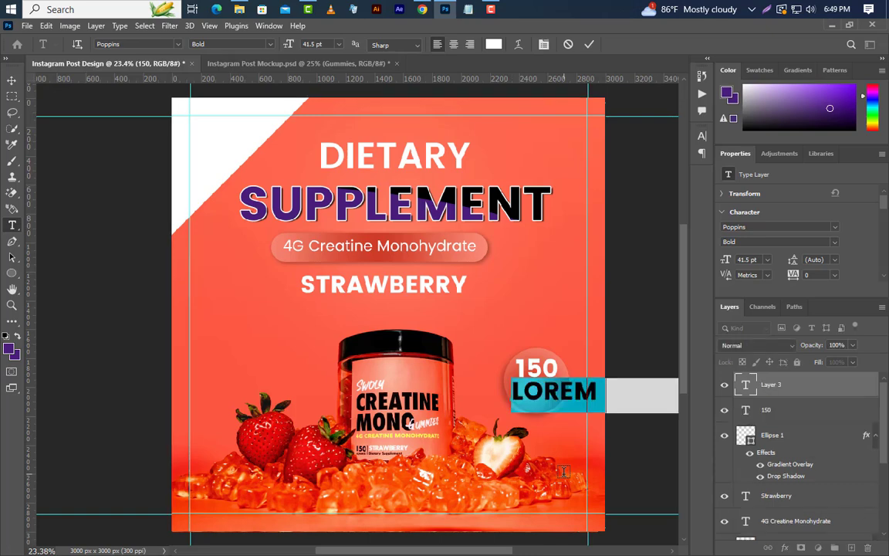
{"action": "type", "text": "GUMM"}
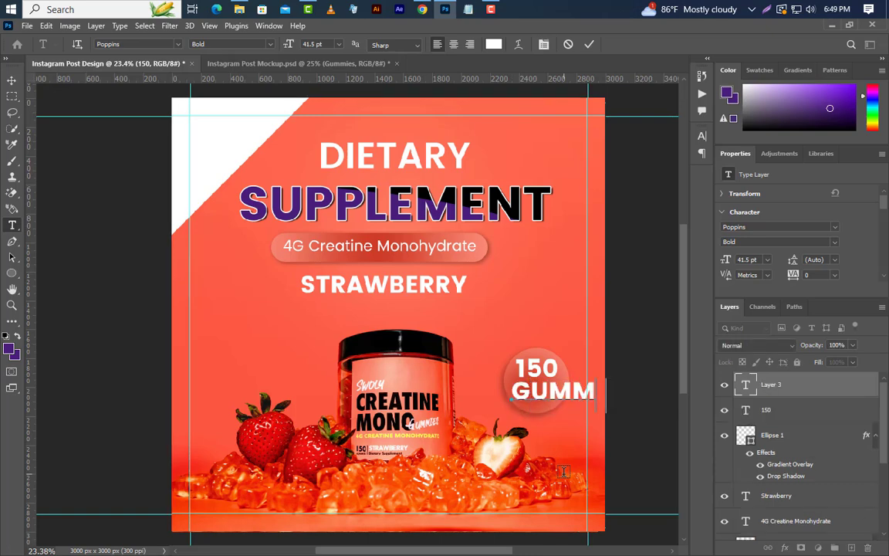
{"action": "type", "text": "IES"}
{"action": "left_click", "coordinate": [588, 45]}
- Set the Gummies text to 14.5 pt and Poppins SemiBold
{"action": "left_click", "coordinate": [724, 261]}
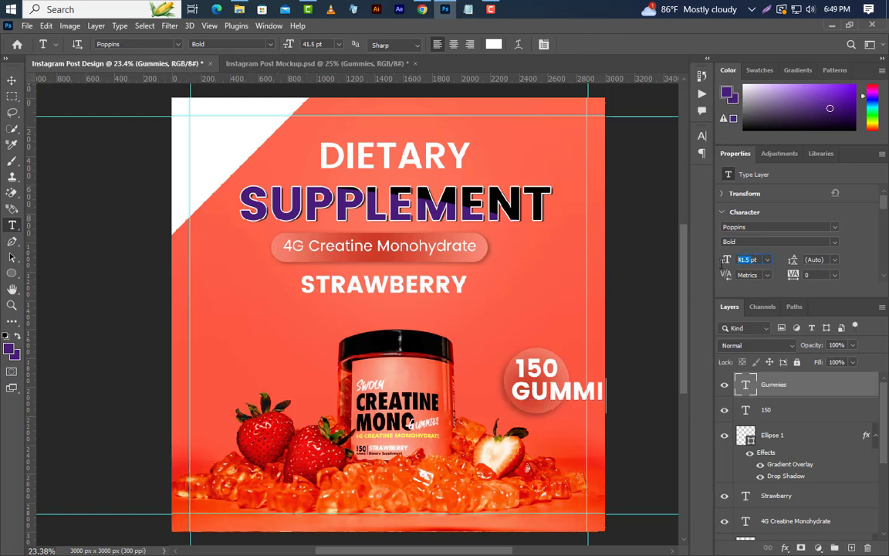
{"action": "type", "text": "14.5"}
{"action": "key", "text": "Return"}
{"action": "left_click", "coordinate": [772, 241]}
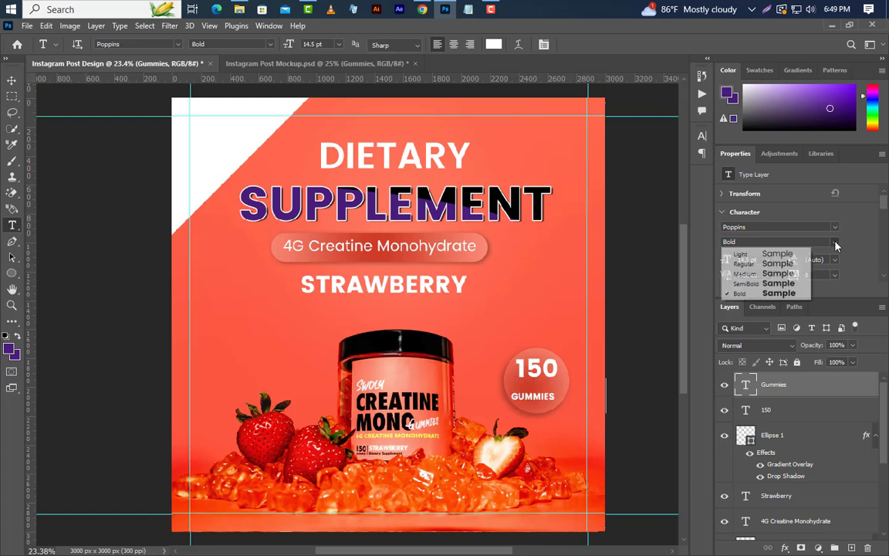
{"action": "left_click", "coordinate": [768, 285]}
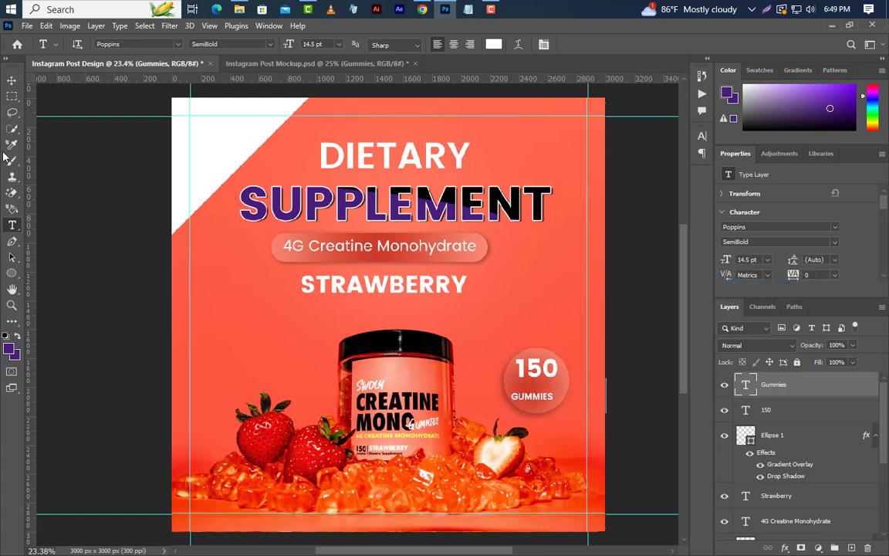
- Move the Gummies text up under "150", centre both texts horizontally within a selection of the circle's outline, and deselect
{"action": "left_click", "coordinate": [10, 82]}
{"action": "left_click_drag", "start_coordinate": [531, 400], "coordinate": [541, 395]}
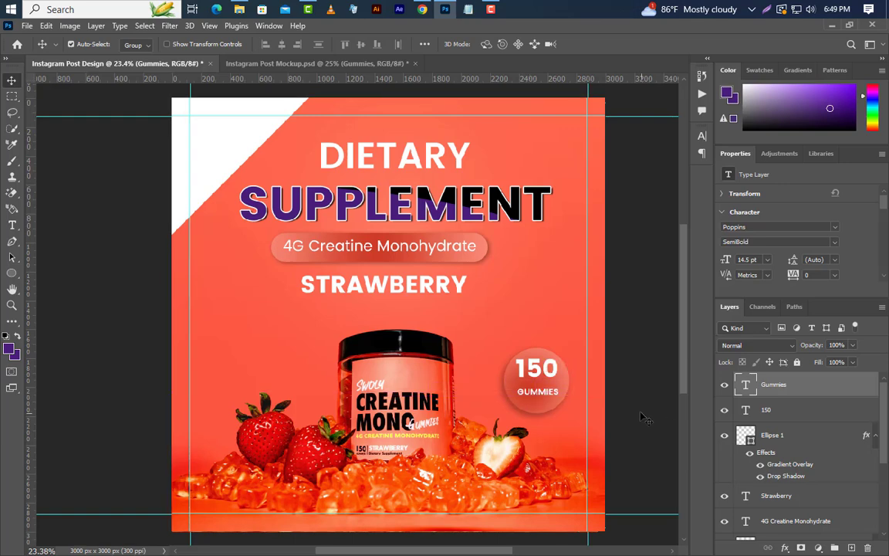
{"action": "left_click", "coordinate": [746, 435], "text": "ctrl"}
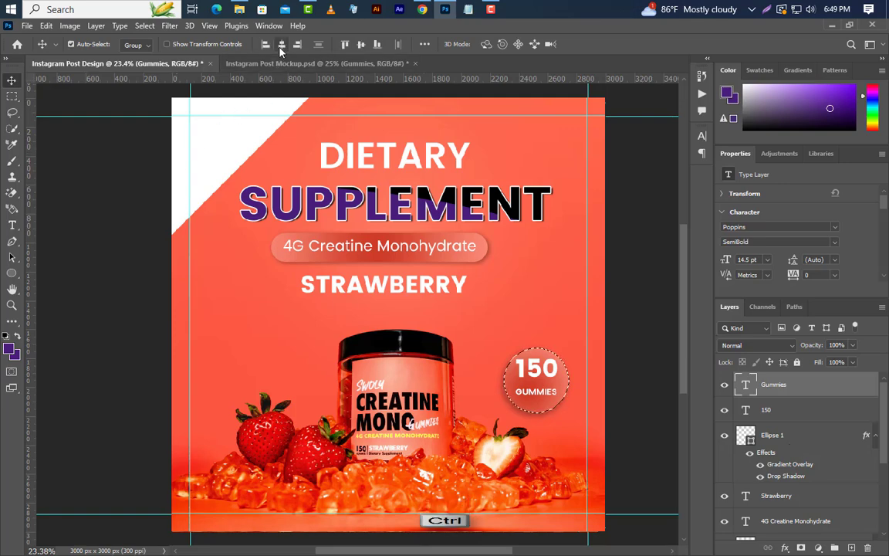
{"action": "left_click", "coordinate": [788, 416]}
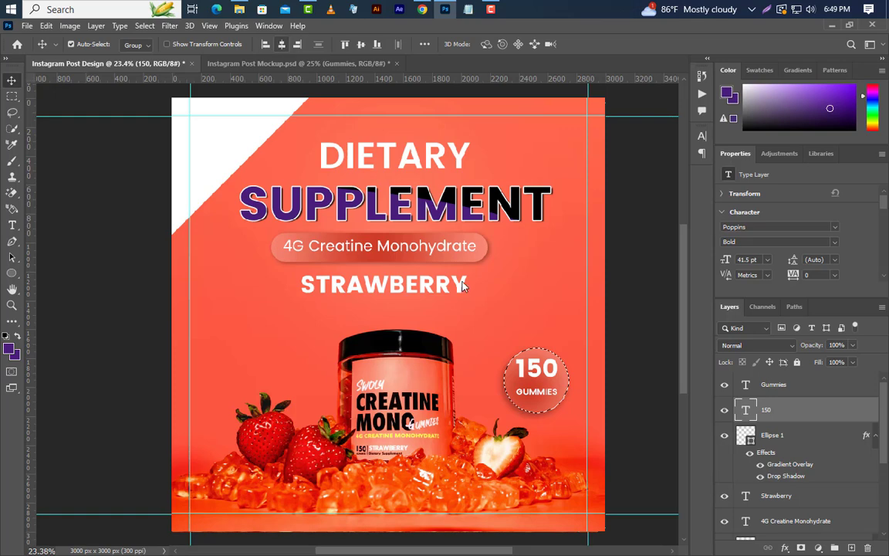
{"action": "left_click", "coordinate": [145, 25]}
{"action": "left_click", "coordinate": [154, 52]}
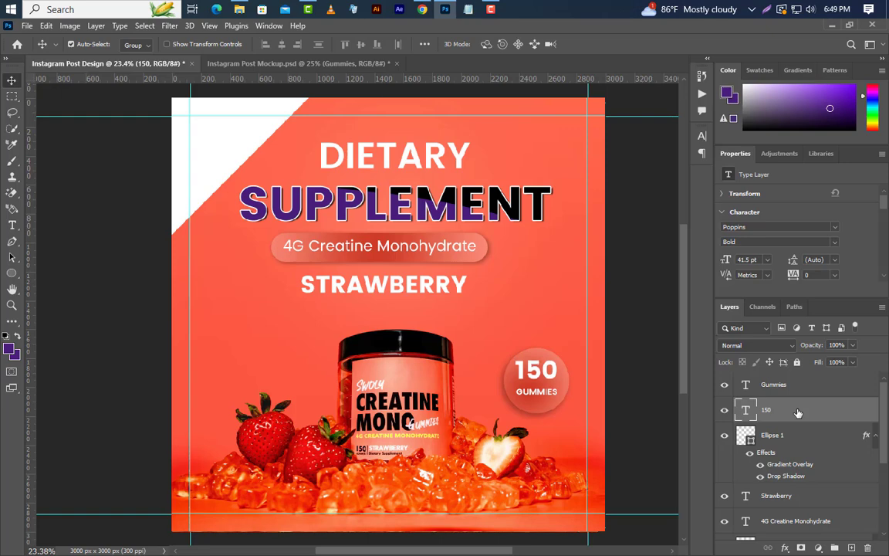
- Nudge the "150" text down towards Gummies, and nudge both texts down together within the circle
{"action": "key", "text": "shift+Down"}
{"action": "key", "text": "shift+Down"}
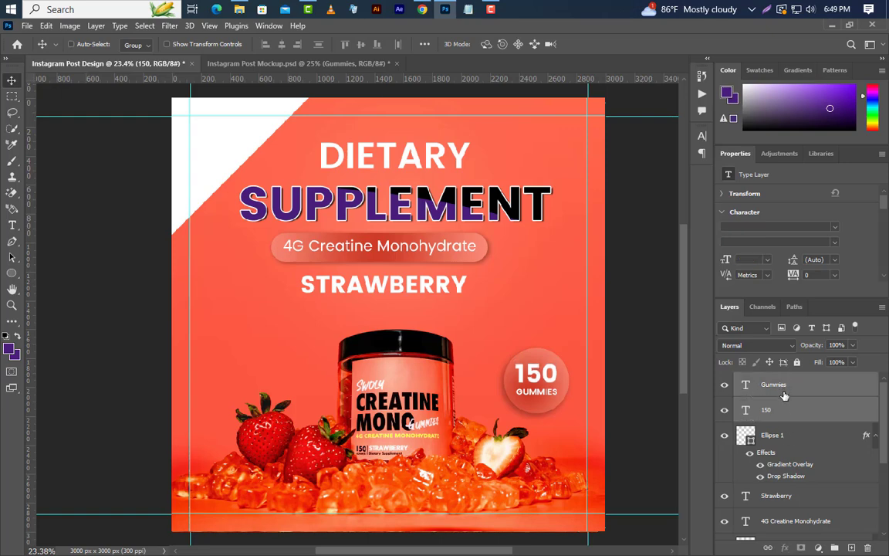
{"action": "left_click", "coordinate": [784, 394], "text": "ctrl"}
{"action": "key", "text": "shift+Down"}
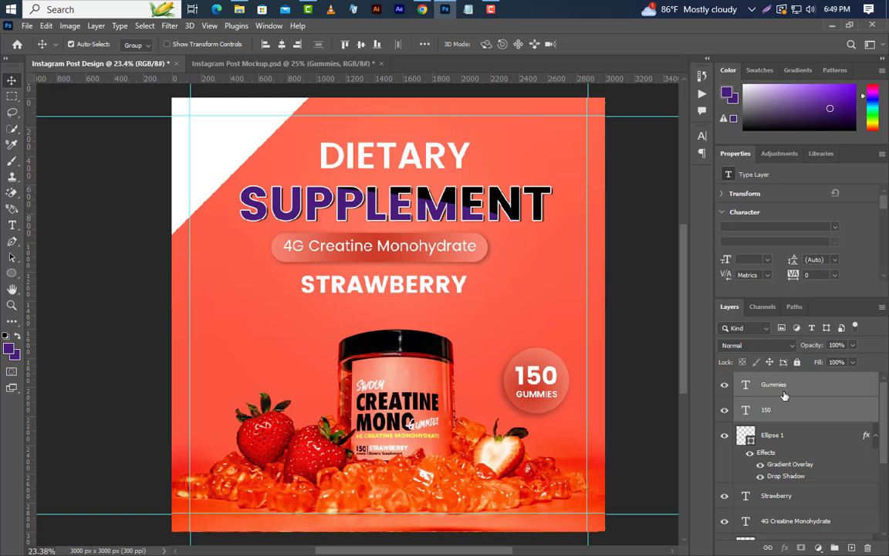
- Place Logo 001.png from the desktop into the design and position it in the white corner along the guides
{"action": "left_click", "coordinate": [834, 25]}
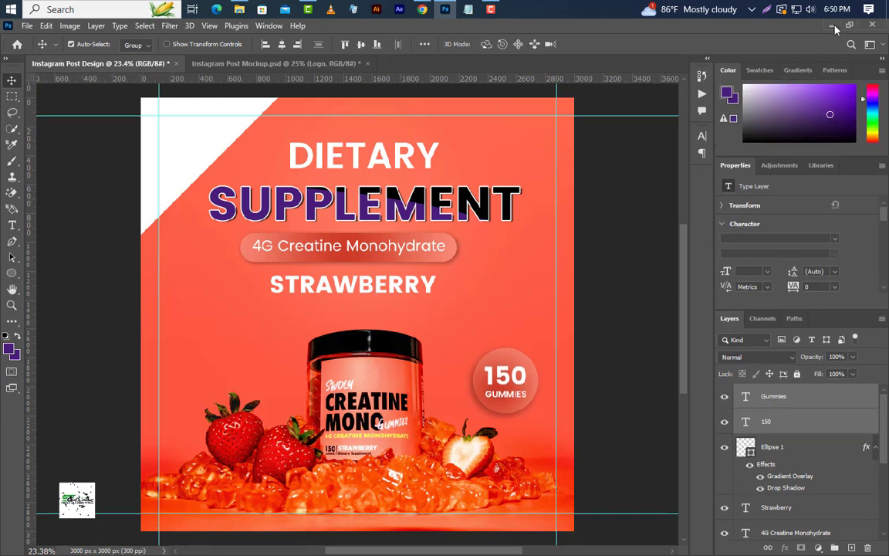
{"action": "left_click_drag", "start_coordinate": [270, 346], "coordinate": [452, 104]}
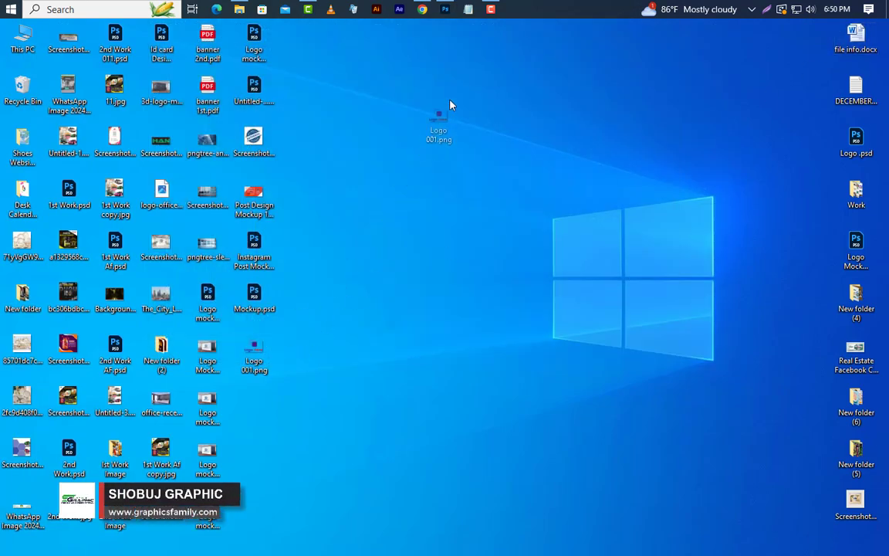
{"action": "left_click_drag", "start_coordinate": [453, 25], "coordinate": [329, 212]}
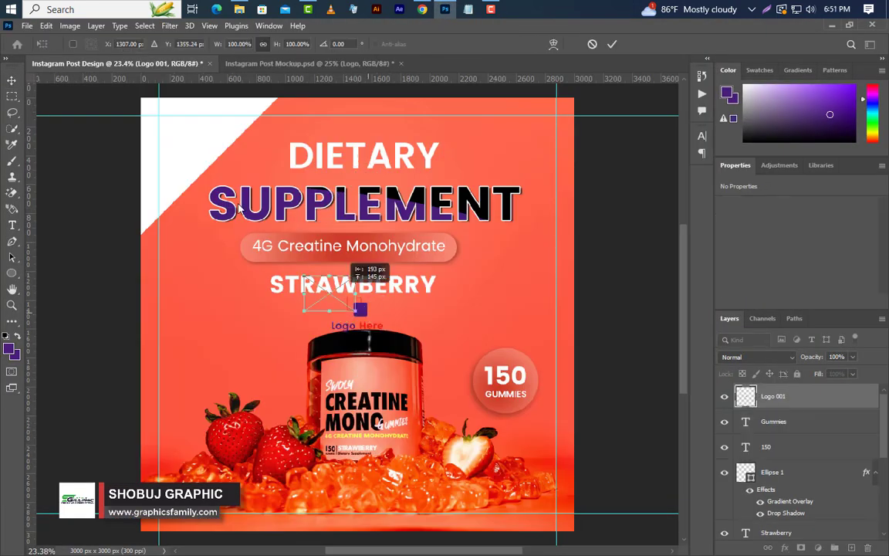
{"action": "left_click_drag", "start_coordinate": [371, 313], "coordinate": [197, 130]}
{"action": "left_click", "coordinate": [612, 44]}
- Select the whole canvas and group the "4G Creatine Monohydrate" text with its gradient bar
{"action": "key", "text": "ctrl+a"}
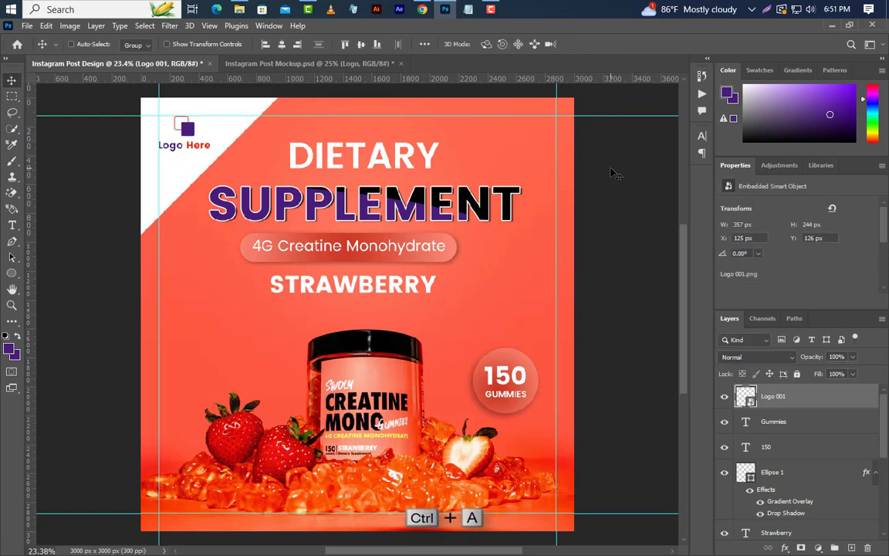
{"action": "scroll", "coordinate": [885, 436], "scroll_direction": "down", "scroll_amount": 4}
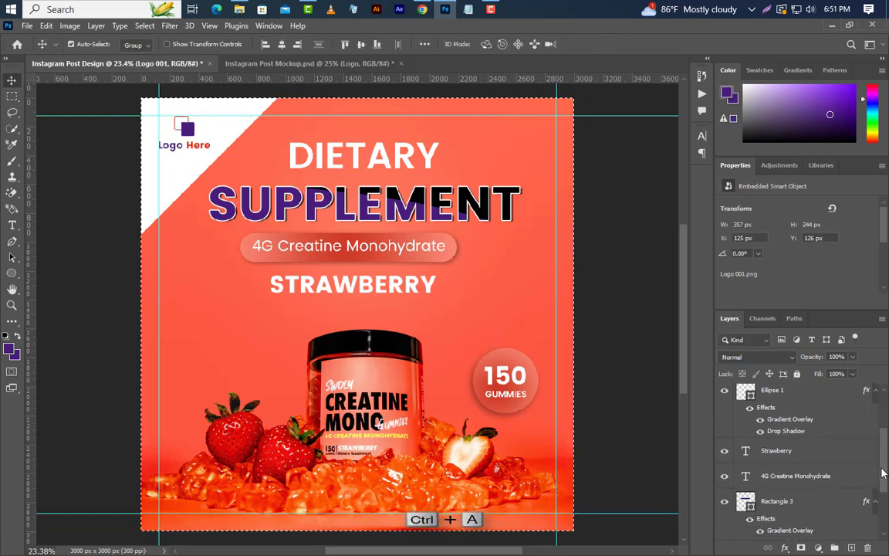
{"action": "left_click", "coordinate": [795, 440]}
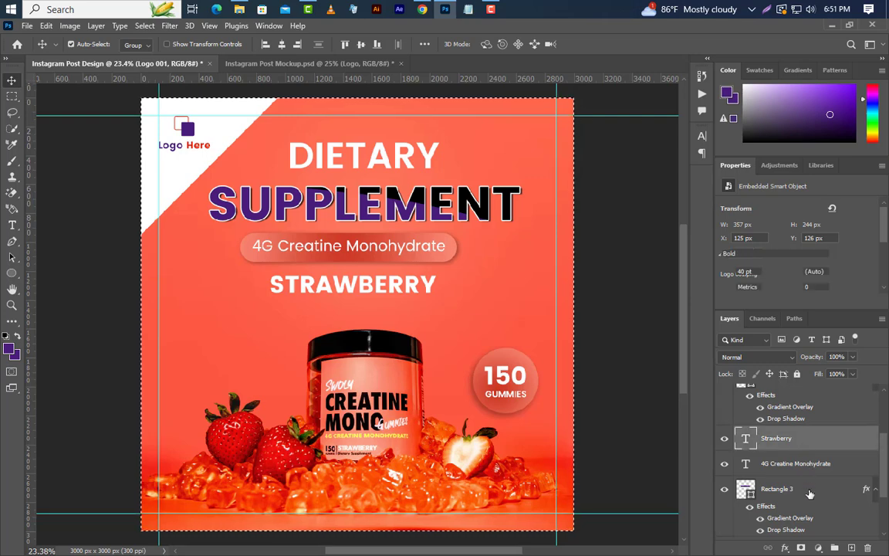
{"action": "left_click", "coordinate": [806, 466]}
{"action": "left_click", "coordinate": [810, 491], "text": "shift"}
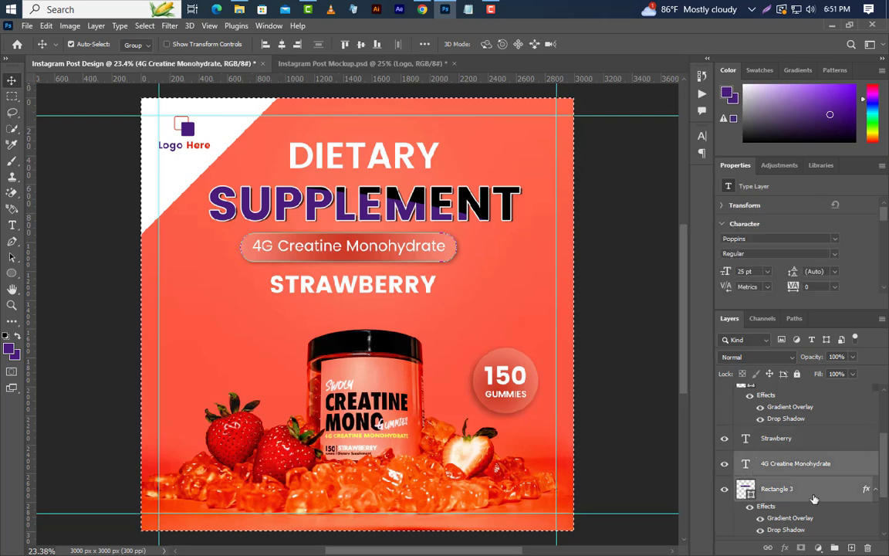
{"action": "key", "text": "ctrl+g"}
- Centre the Dietary, Supplement, subtitle bar and Strawberry elements horizontally on the canvas, and deselect
{"action": "left_click", "coordinate": [809, 444], "text": "shift"}
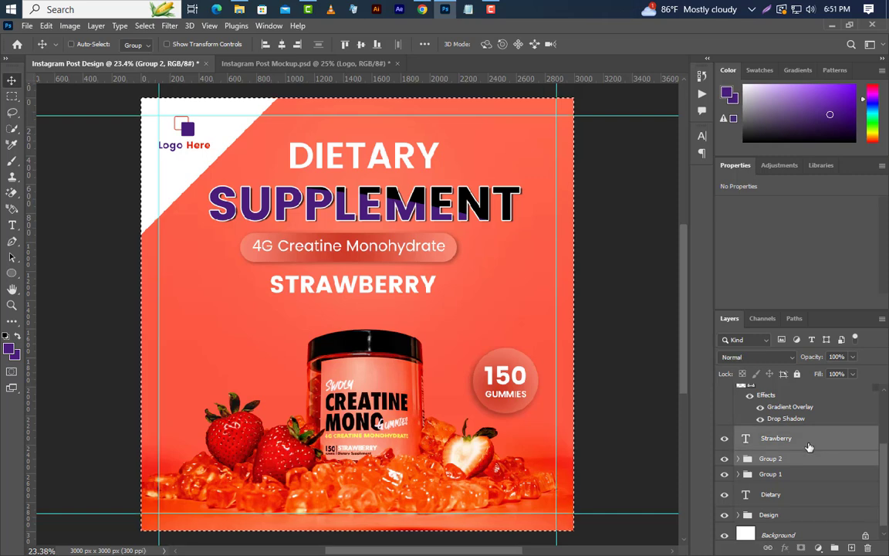
{"action": "left_click", "coordinate": [806, 476], "text": "shift"}
{"action": "left_click", "coordinate": [803, 502], "text": "shift"}
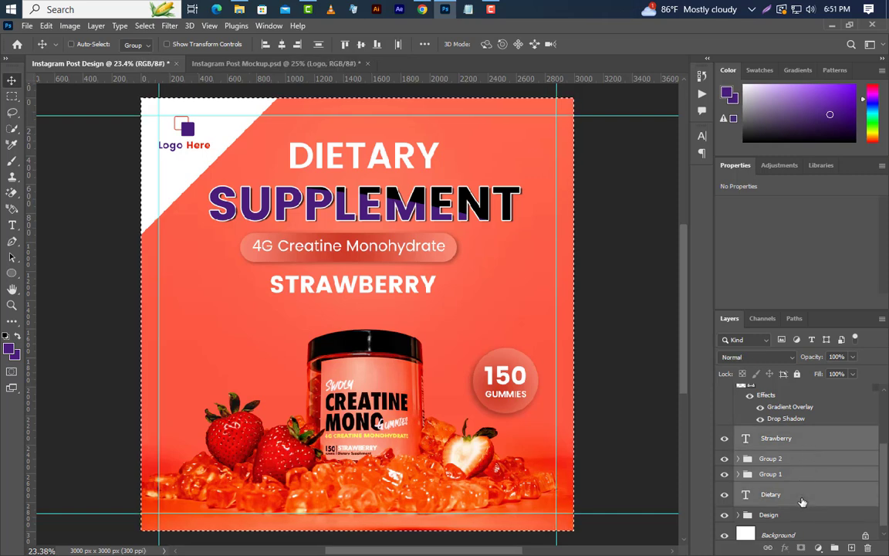
{"action": "left_click", "coordinate": [281, 45]}
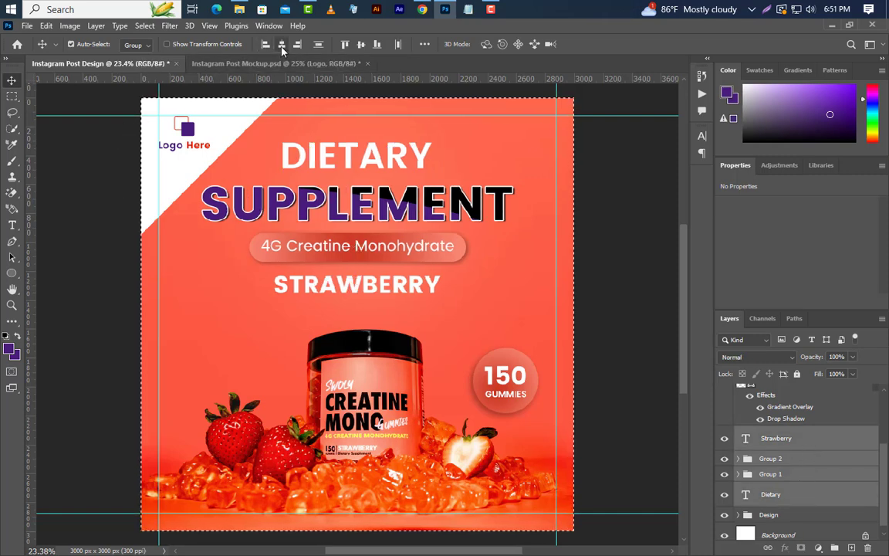
{"action": "left_click", "coordinate": [144, 27]}
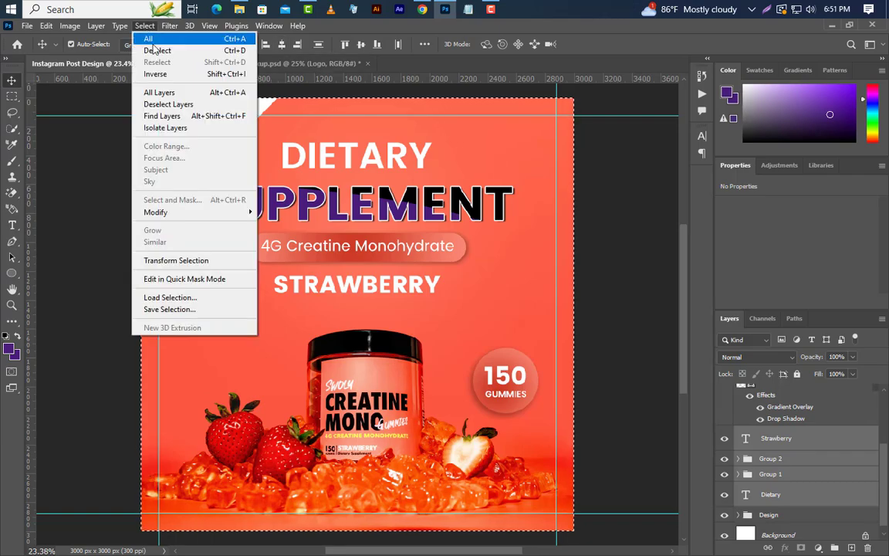
{"action": "left_click", "coordinate": [158, 46]}
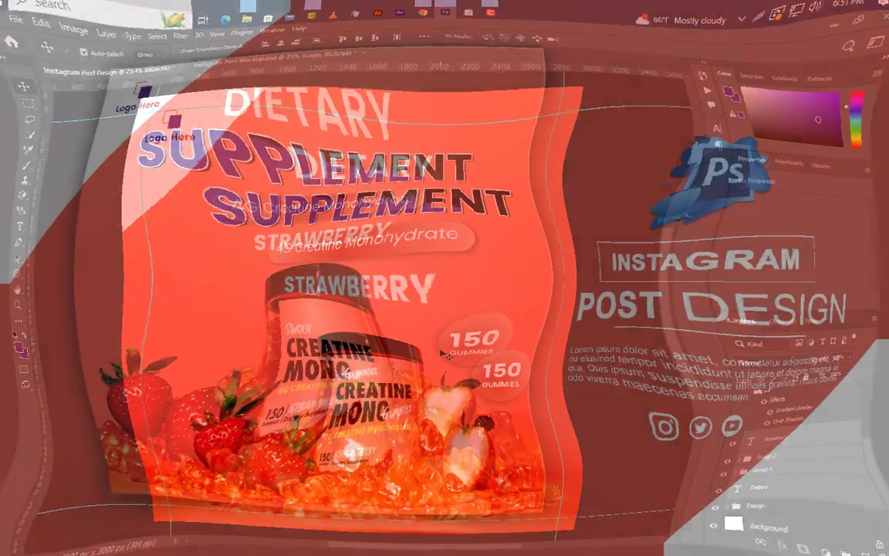